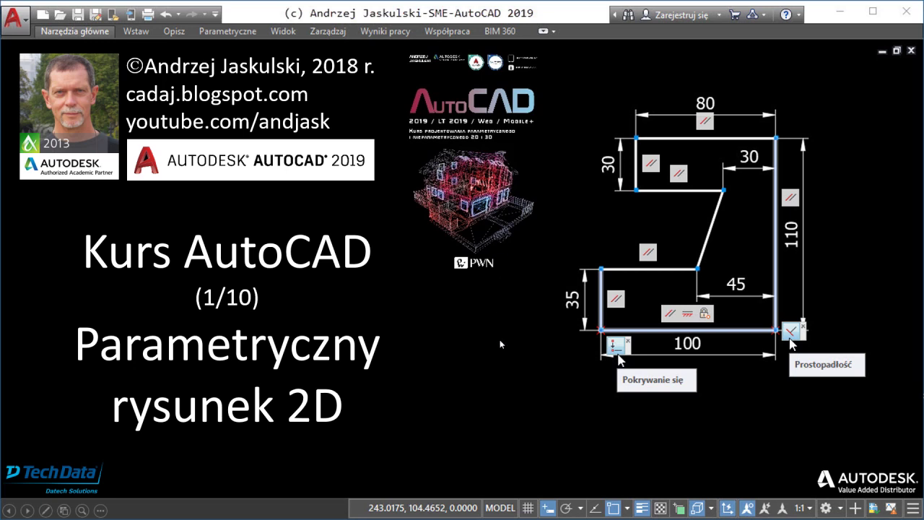
Advance the intro presentation to the 'Minimum umiejętności niezbędnych…' slide.
left_click(498, 387)
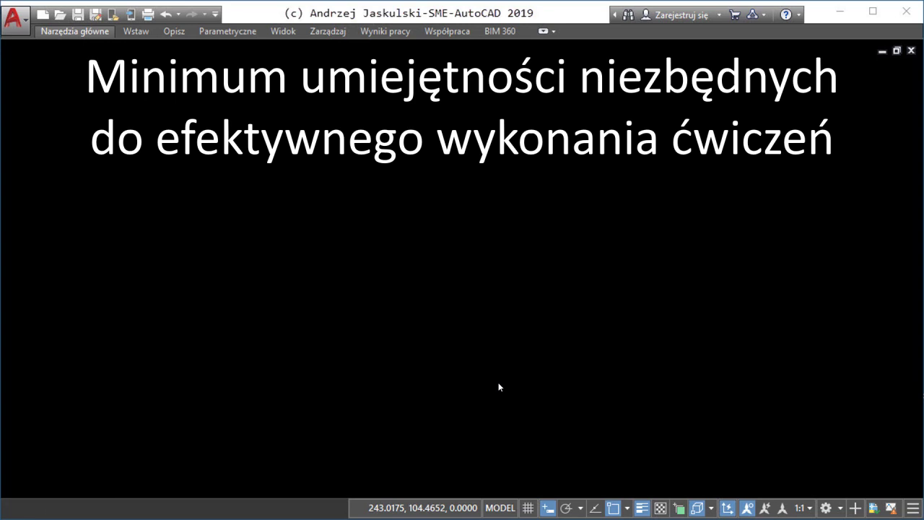
Reveal the three required-skill bullets, then the block on the desired full skill range.
left_click(498, 387)
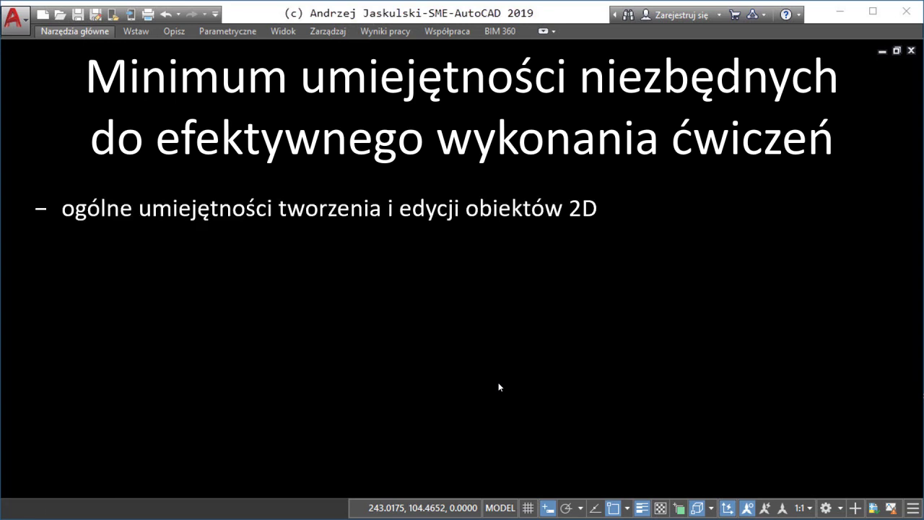
left_click(499, 387)
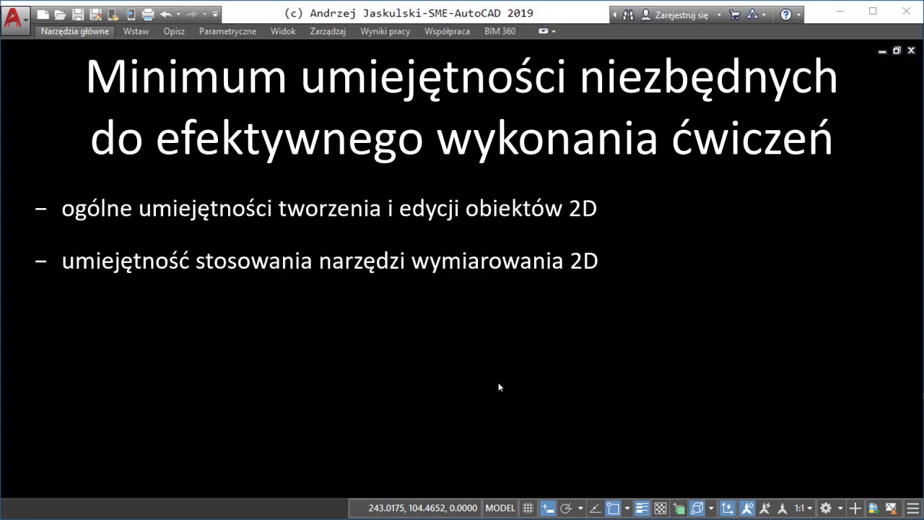
left_click(498, 387)
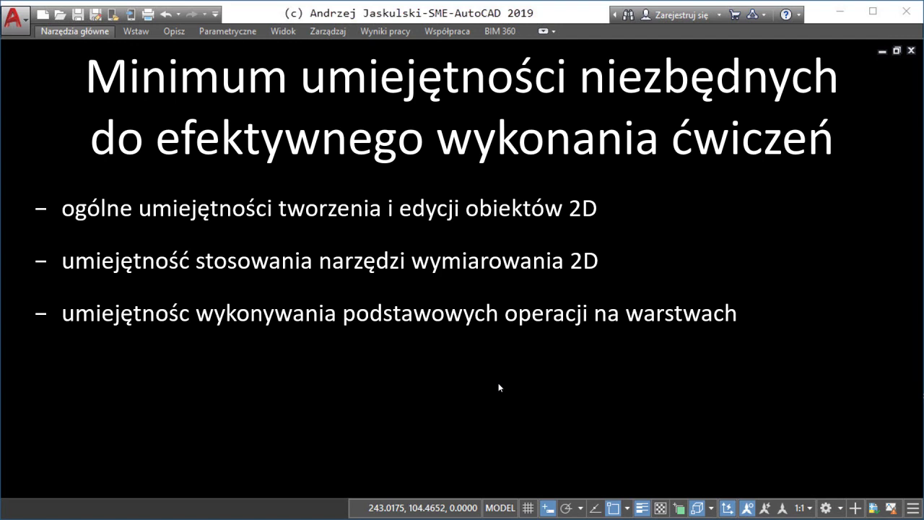
left_click(498, 387)
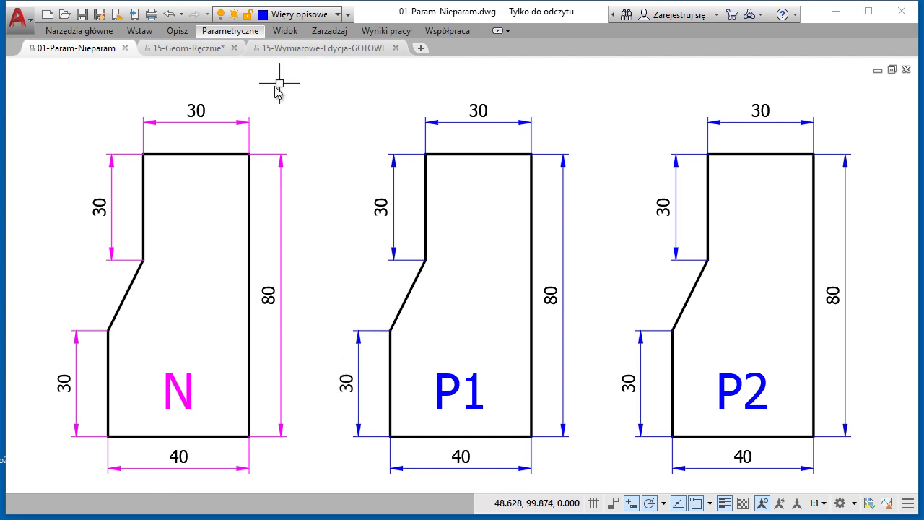
left_click(192, 154)
left_click(143, 153)
left_click(91, 117)
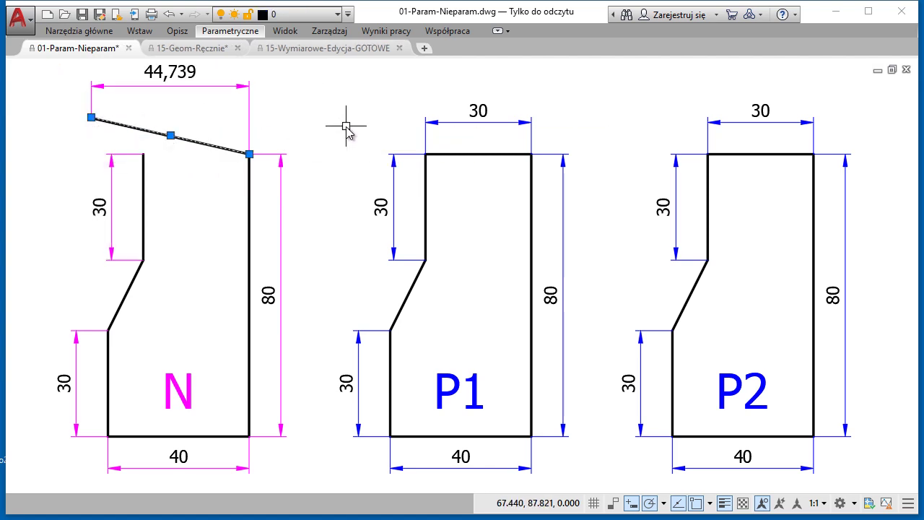
key("ctrl+z")
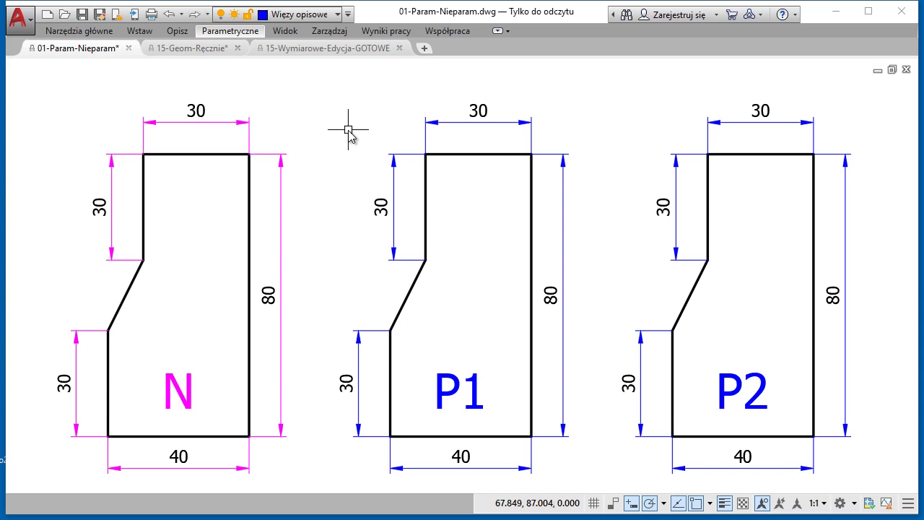
left_click(161, 136)
left_click(123, 174)
left_click(143, 154)
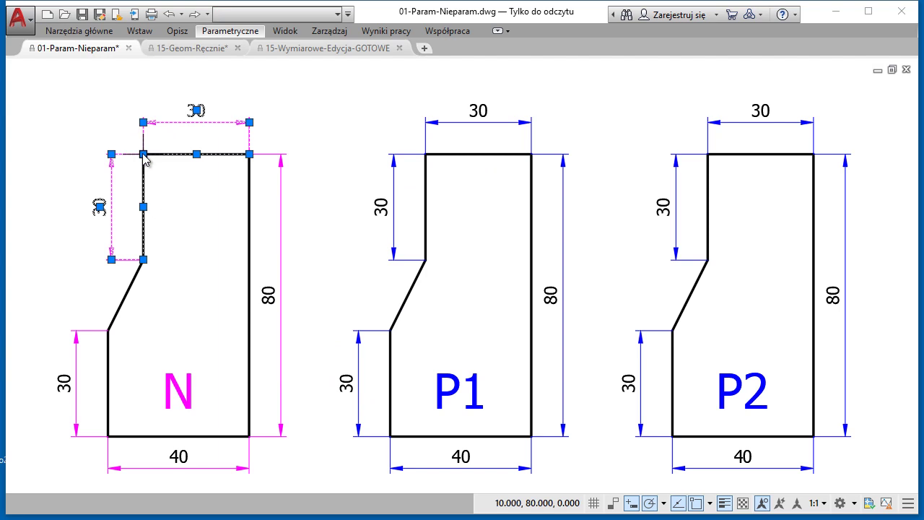
left_click(115, 126)
key("ctrl+z")
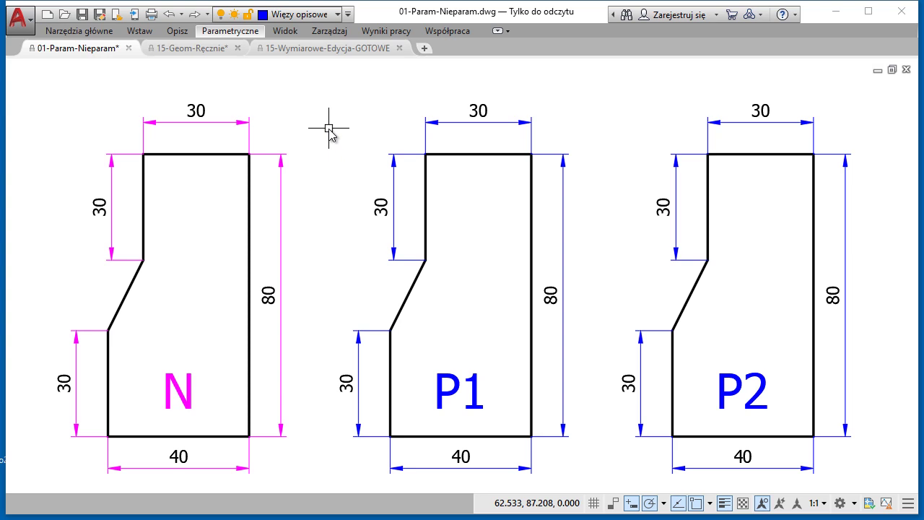
type("rozci")
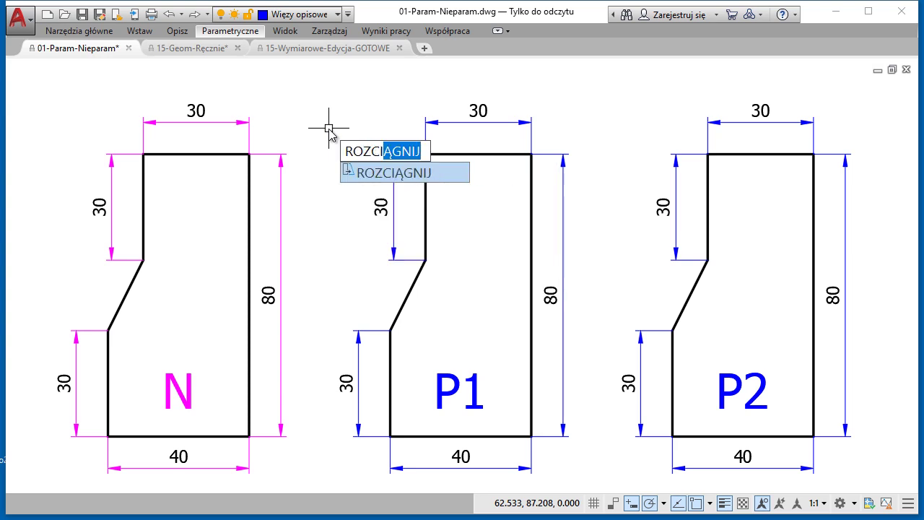
key("Return")
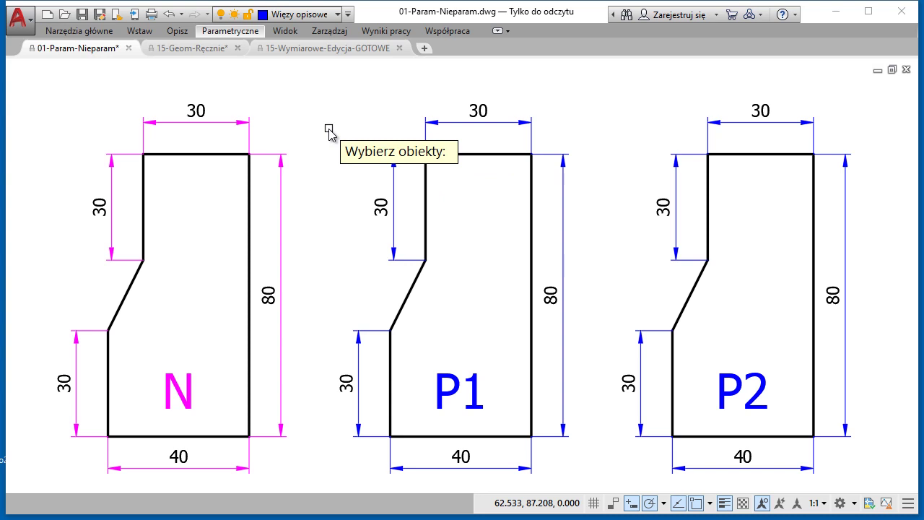
left_click(162, 108)
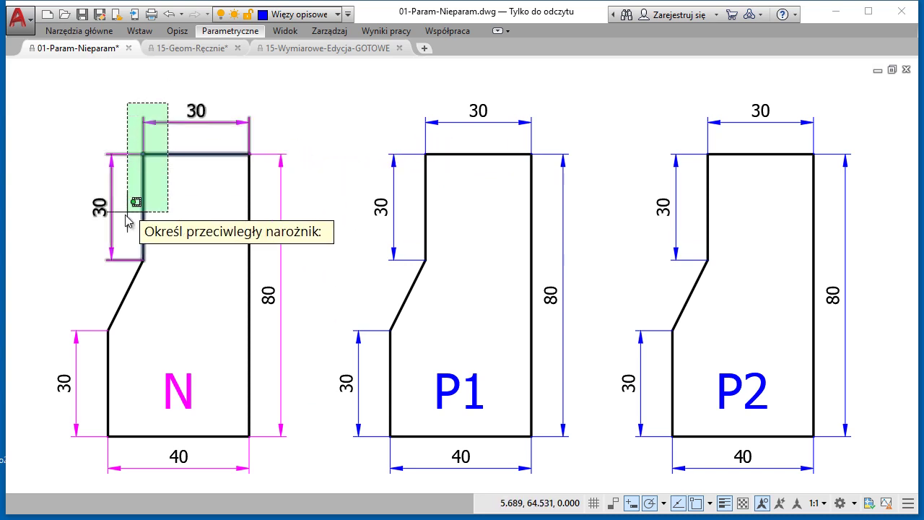
left_click(88, 273)
key("Return")
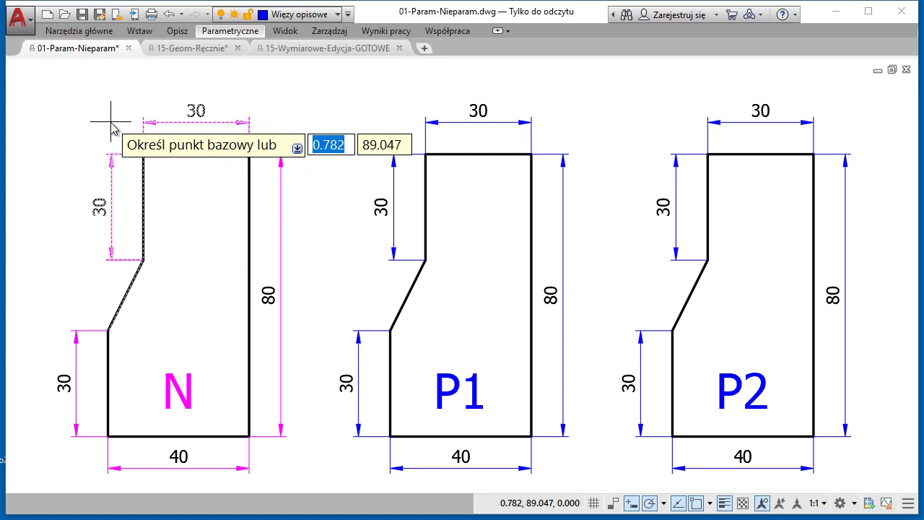
left_click(111, 120)
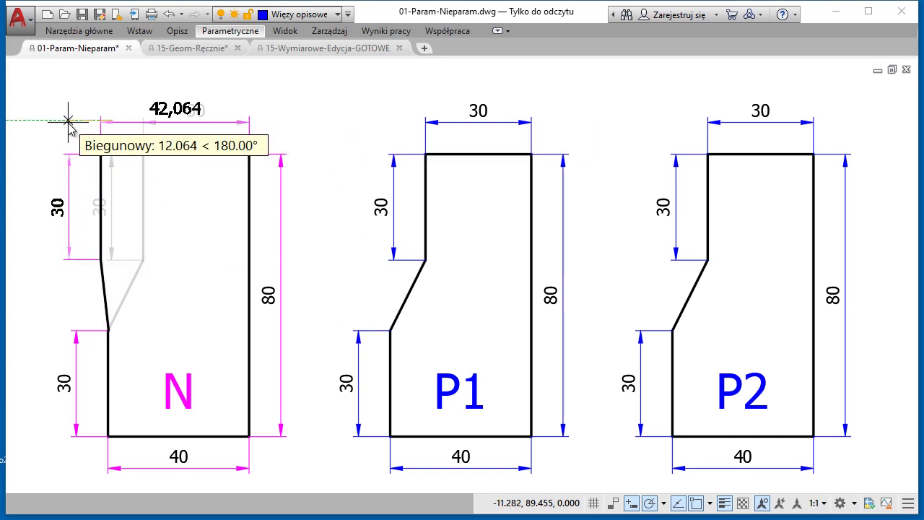
type("10")
key("Return")
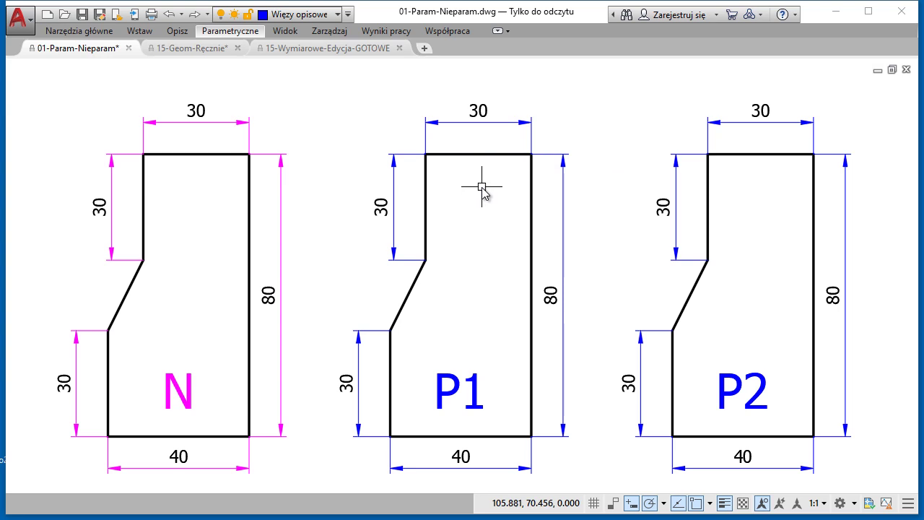
left_click(462, 154)
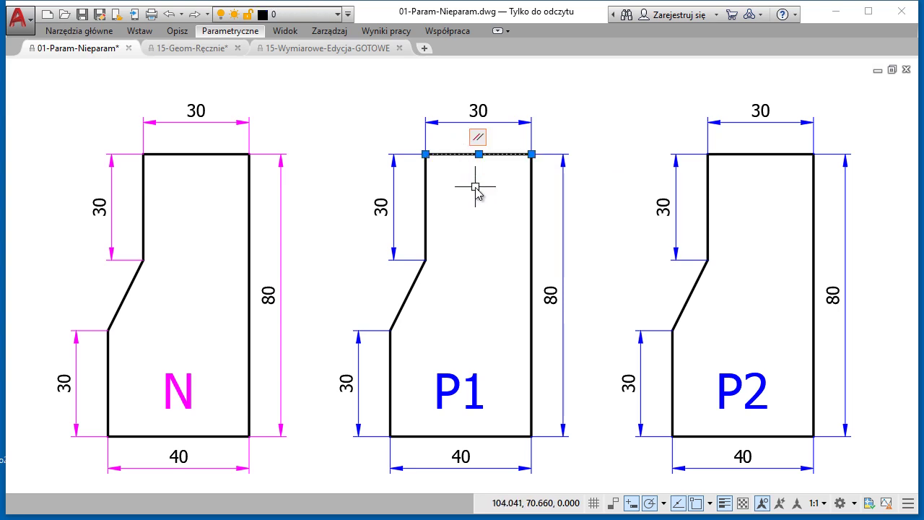
left_click(425, 154)
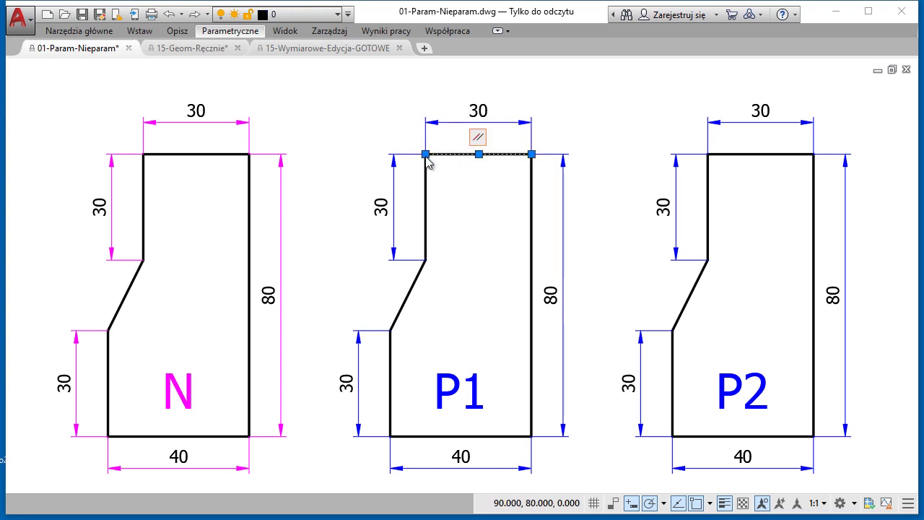
left_click(382, 117)
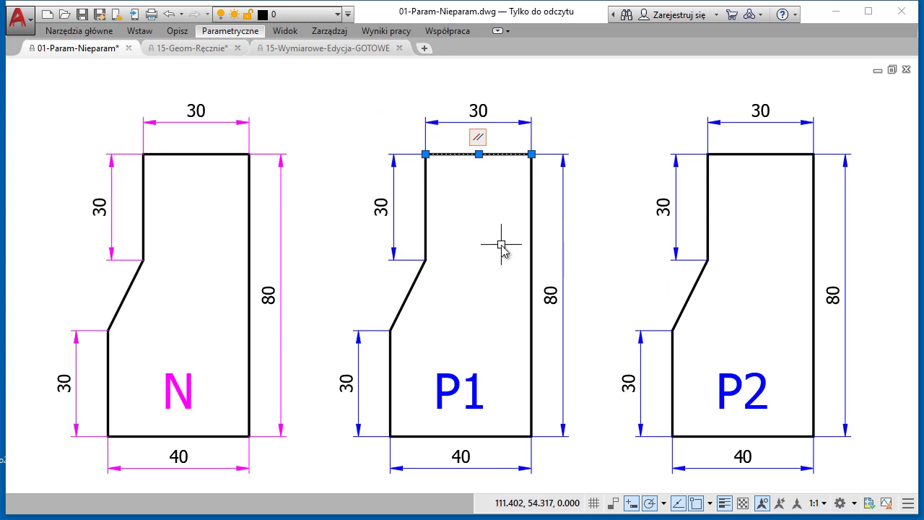
right_click(478, 142)
key("Escape")
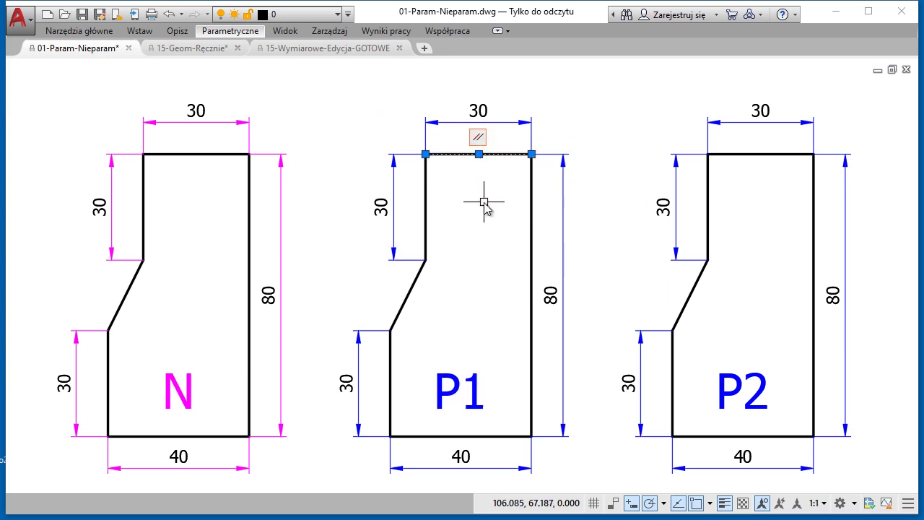
key("Escape")
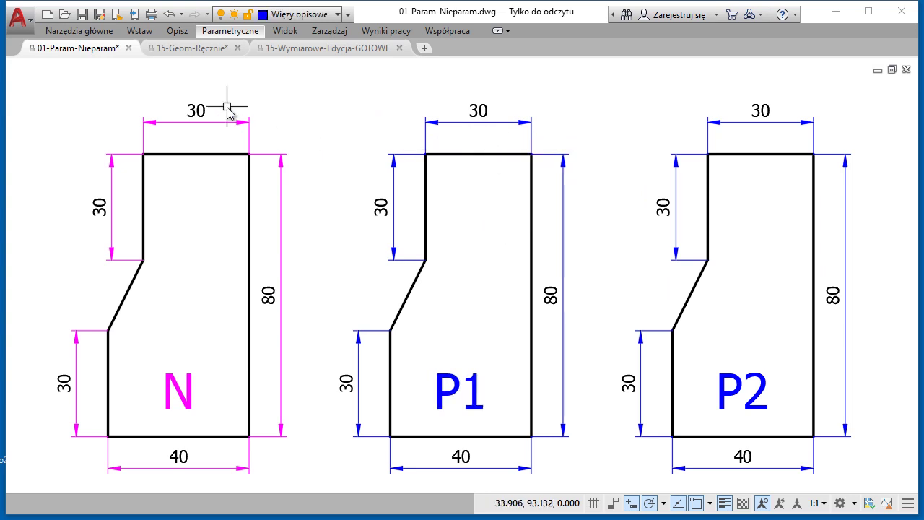
double_click(198, 114)
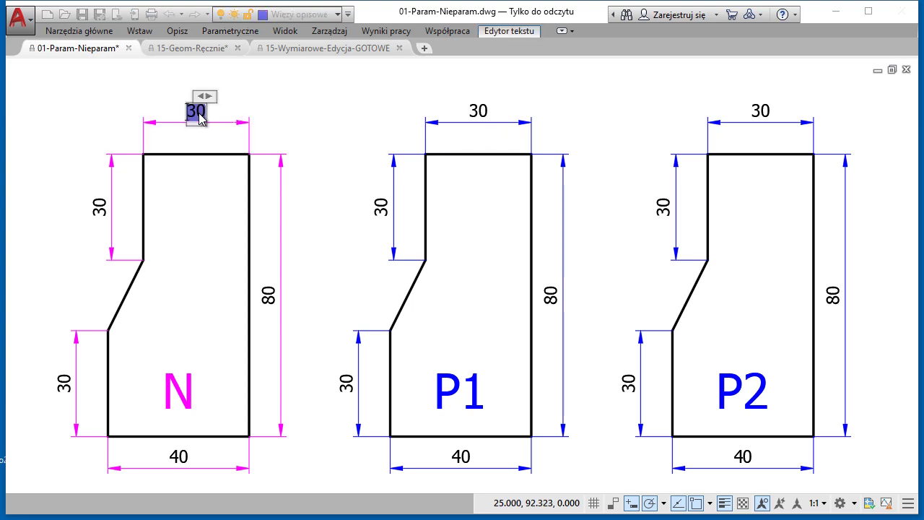
key("BackSpace")
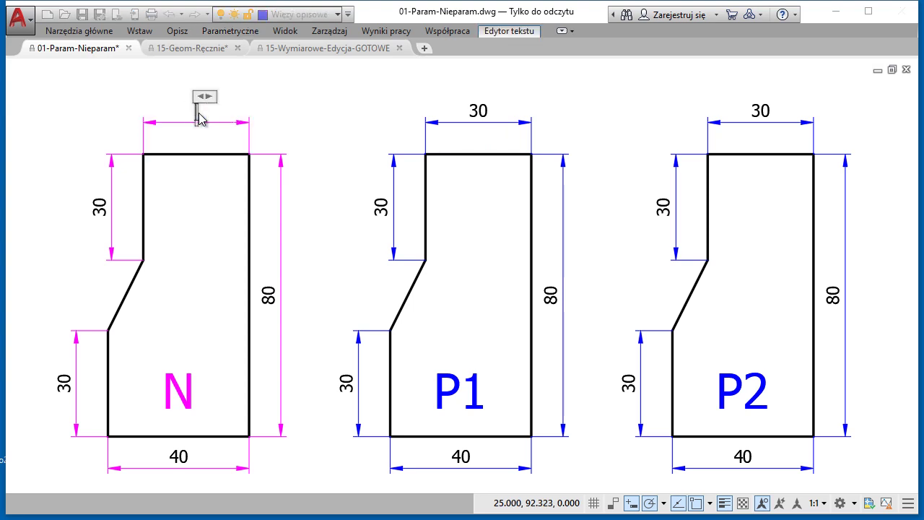
type("50")
left_click(298, 101)
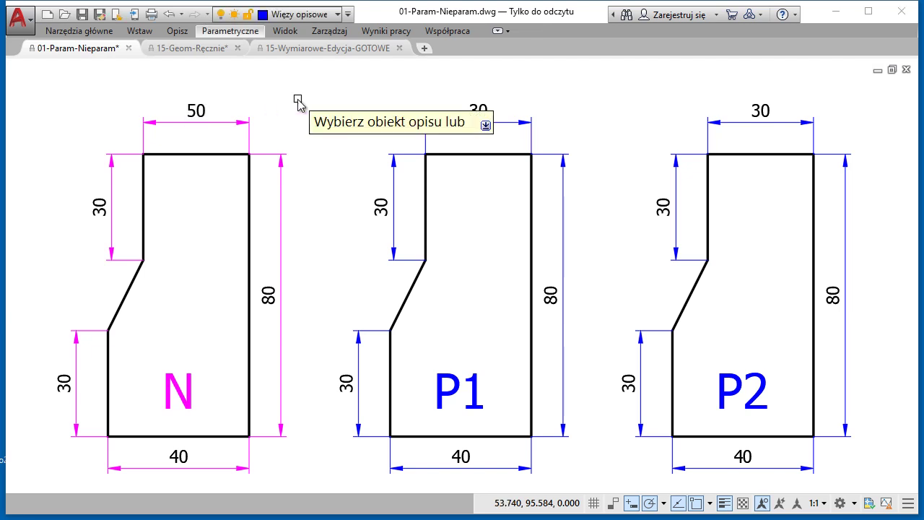
key("Escape")
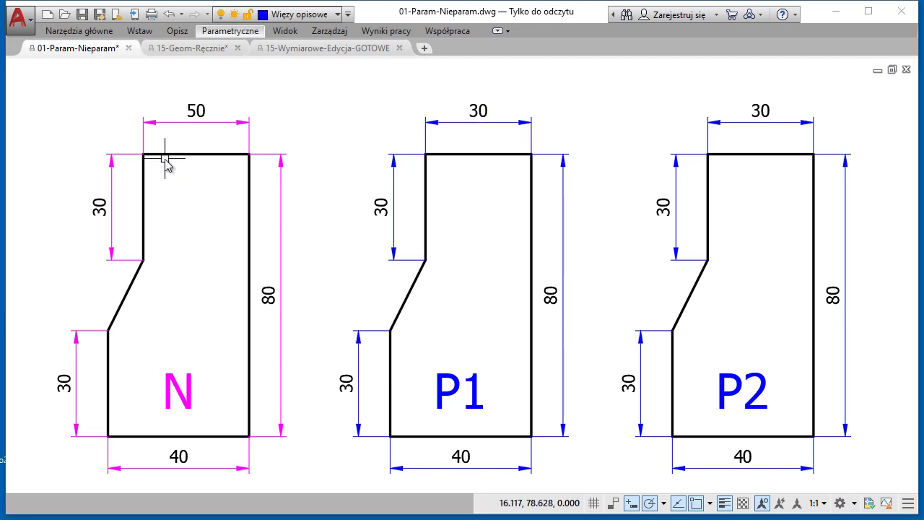
left_click(154, 155)
left_click(144, 154)
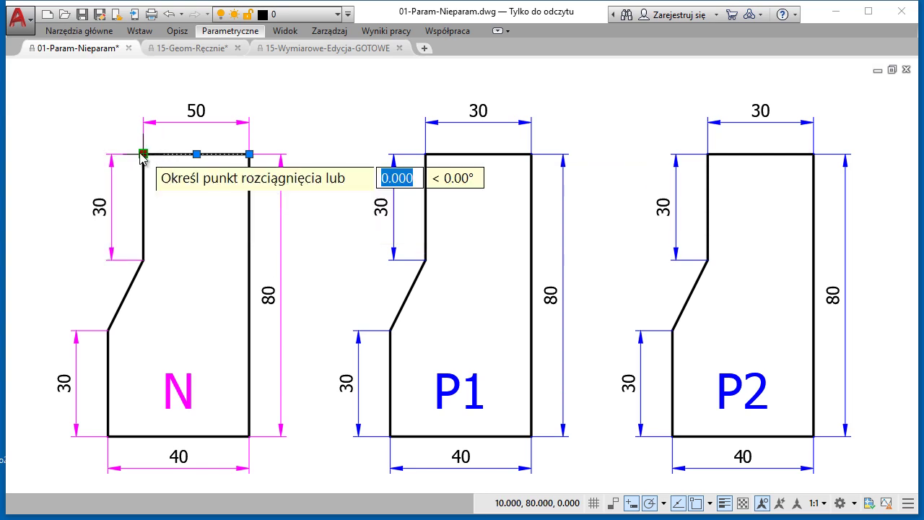
left_click(54, 130)
key("Escape")
key("ctrl+z")
key("ctrl+y")
key("ctrl+z")
key("ctrl+y")
key("ctrl+z")
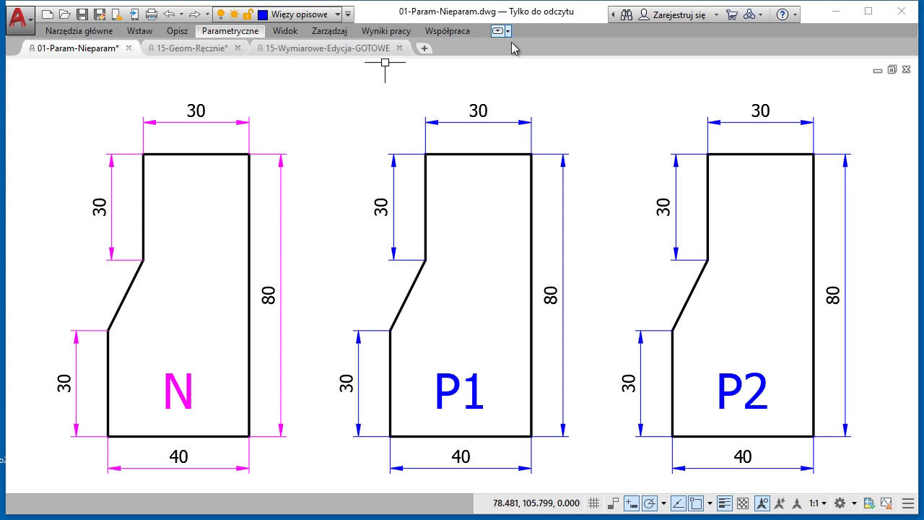
left_click(480, 116)
double_click(481, 115)
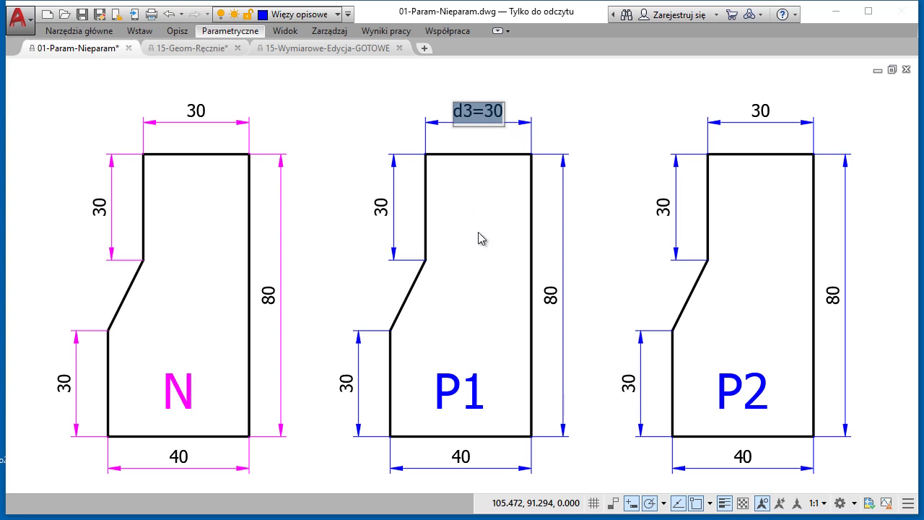
type("50")
key("Return")
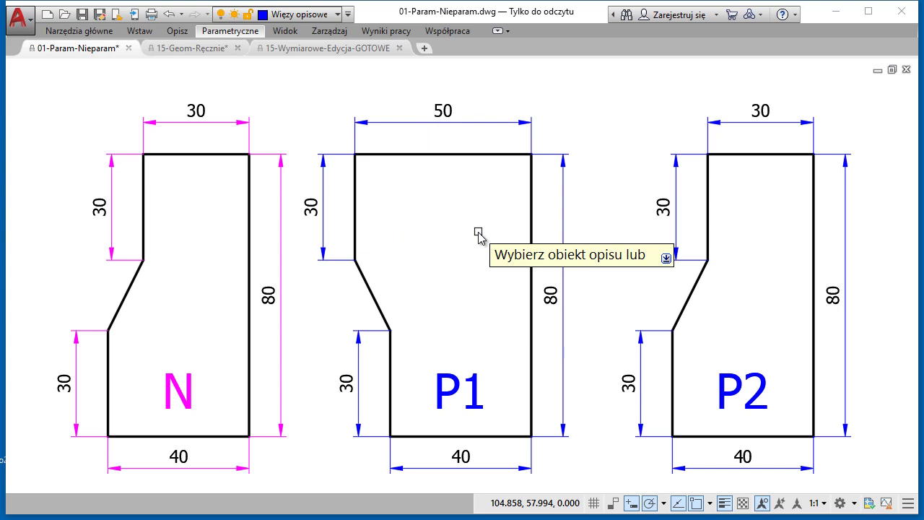
key("Escape")
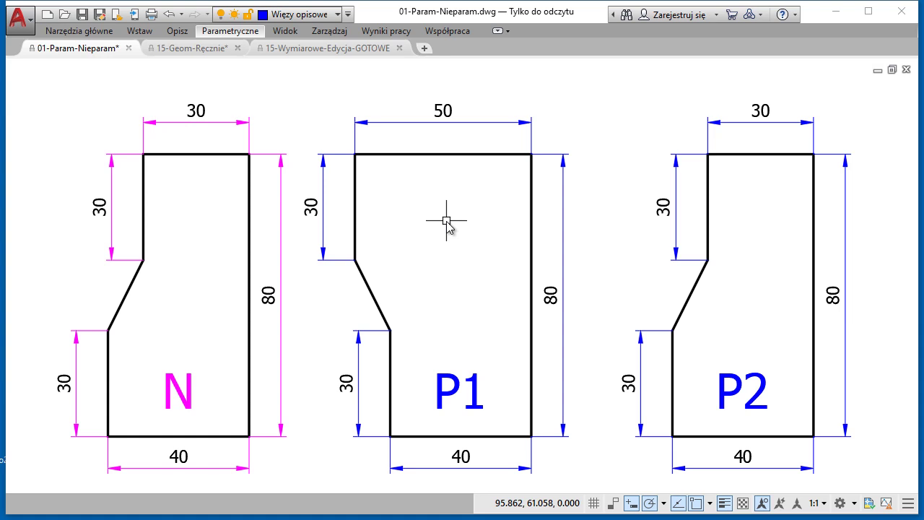
key("ctrl+z")
key("ctrl+y")
key("ctrl+z")
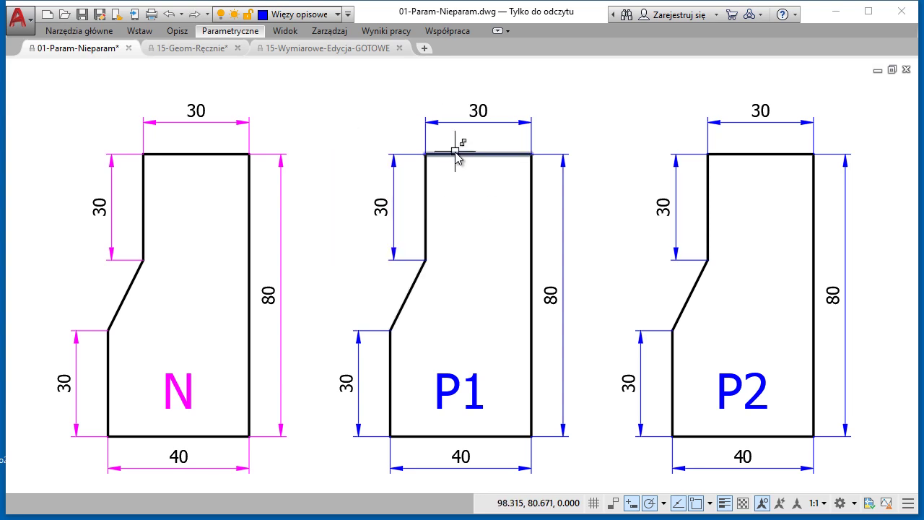
left_click(456, 153)
left_click(425, 154)
key("Escape")
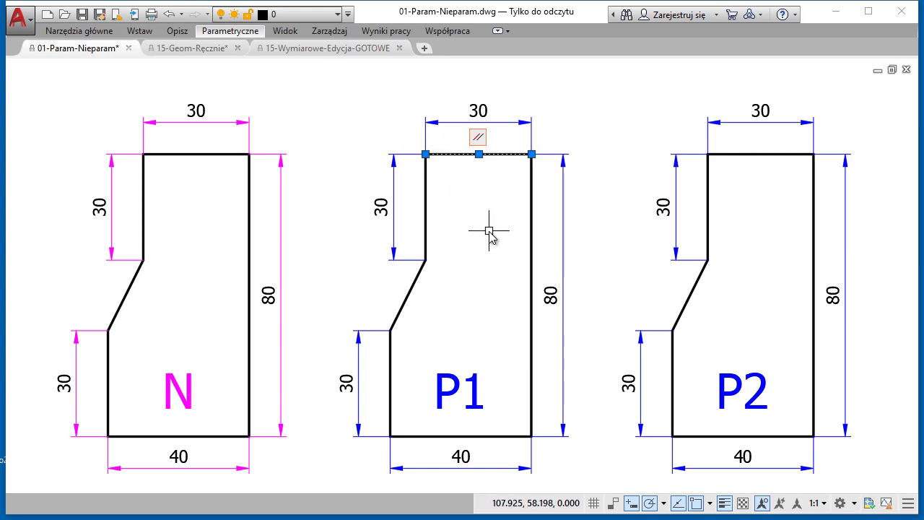
key("Escape")
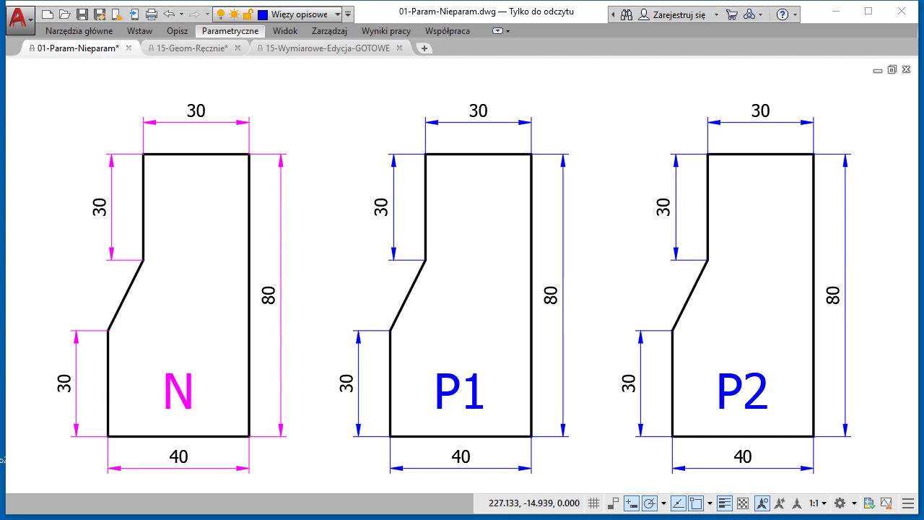
Enable 'Pokaż ikonę blokady wiązań opisowych' in the Constraint Settings dimensional options.
left_click(229, 31)
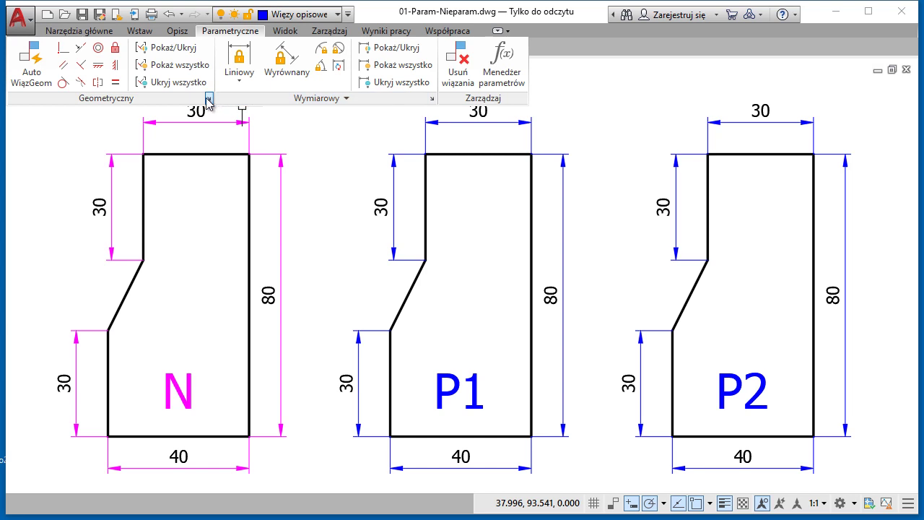
left_click(209, 98)
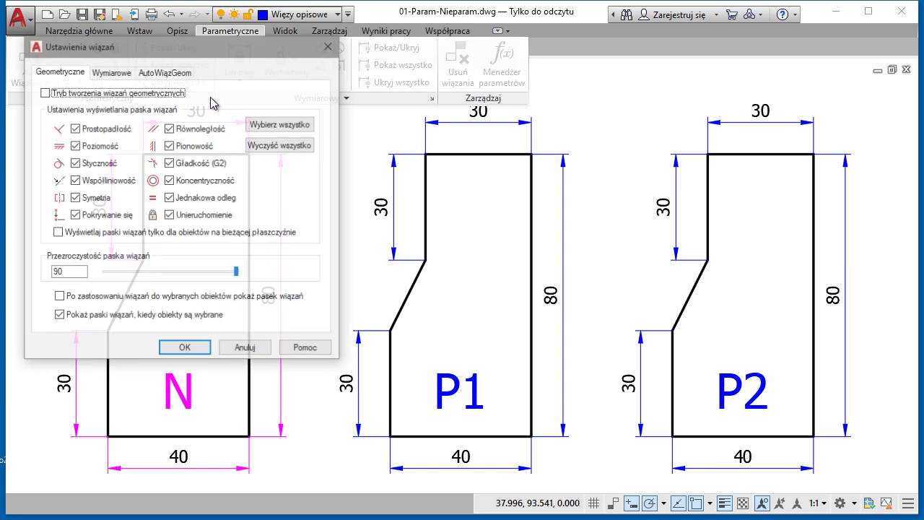
left_click(117, 78)
left_click(55, 161)
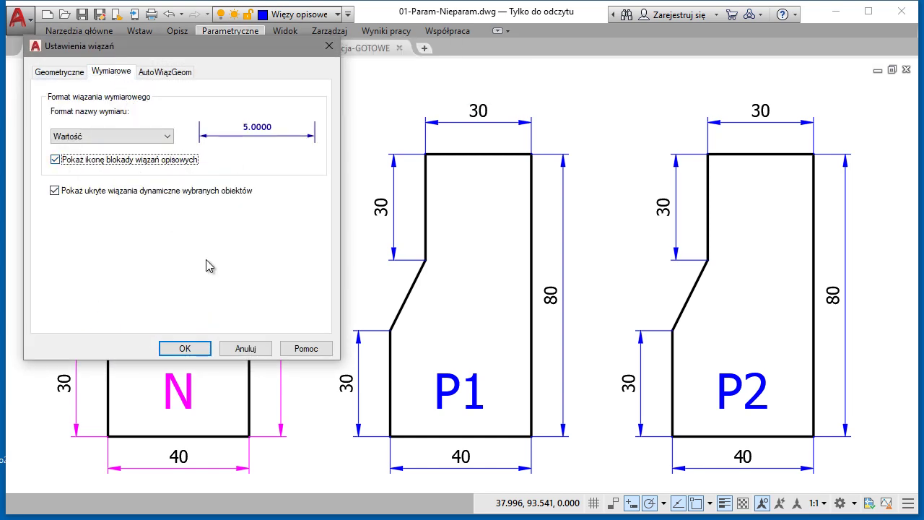
left_click(205, 353)
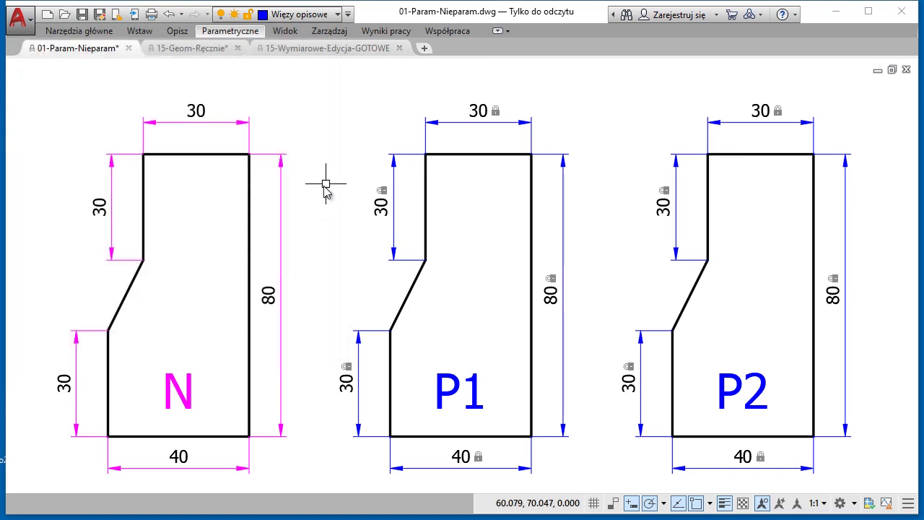
Switch to the #1-WIĘZY workspace and show all geometric constraints.
left_click(856, 507)
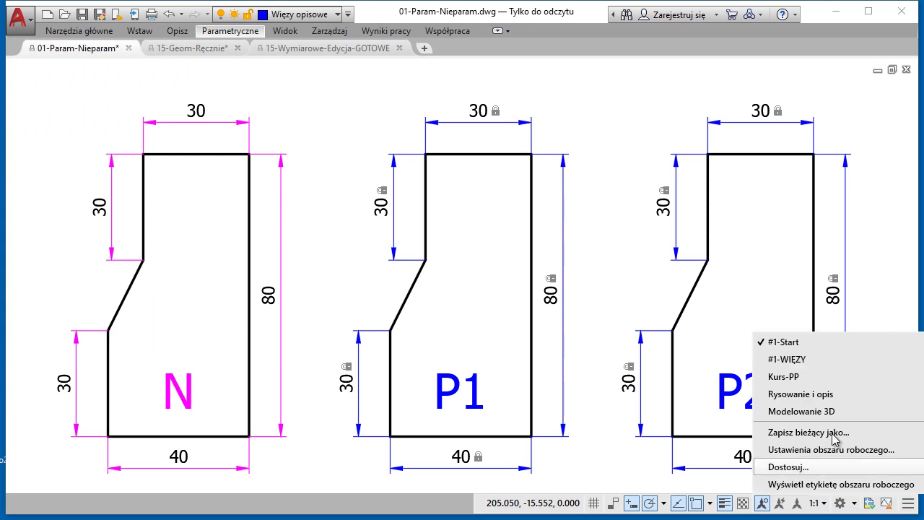
left_click(809, 361)
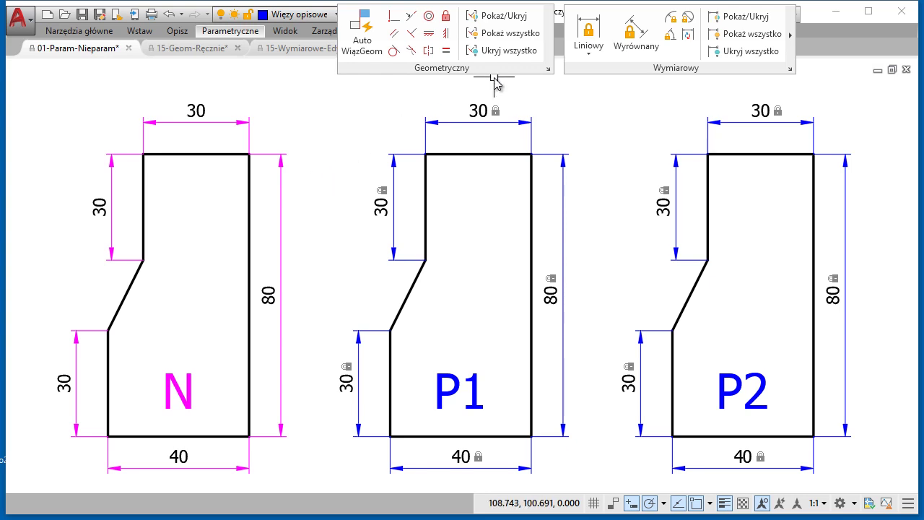
left_click(512, 38)
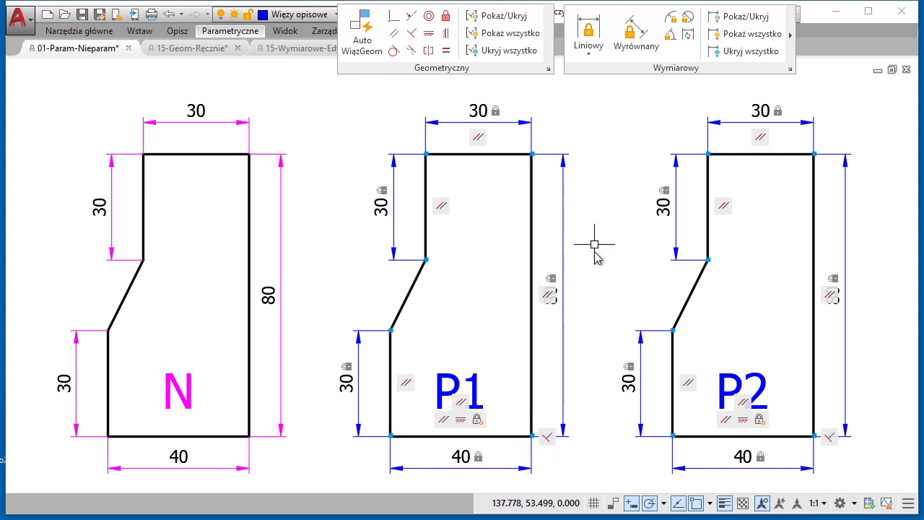
Delete P1's bottom-right perpendicular constraint and its right-edge parallel constraint.
right_click(549, 438)
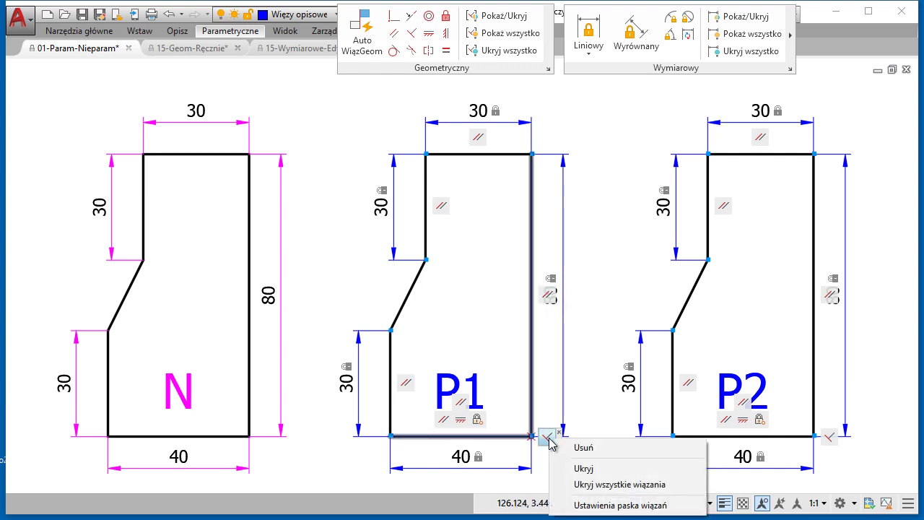
left_click(576, 444)
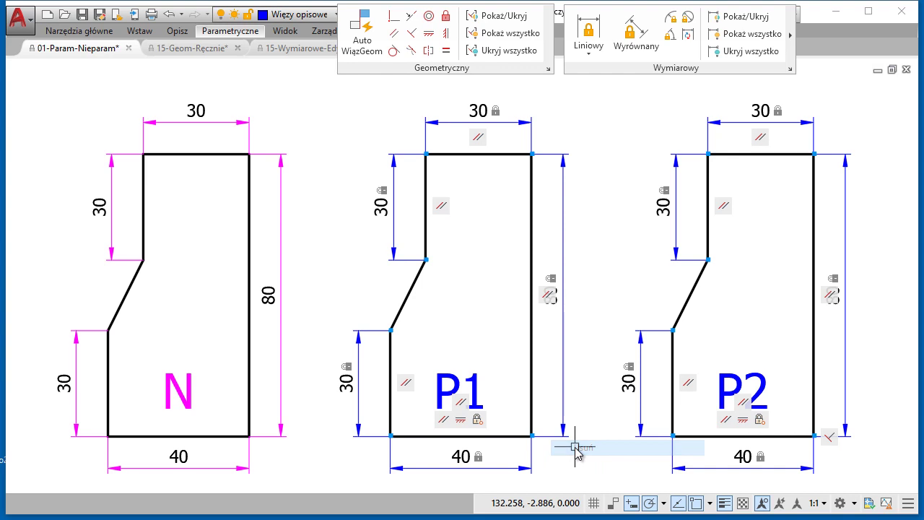
right_click(543, 297)
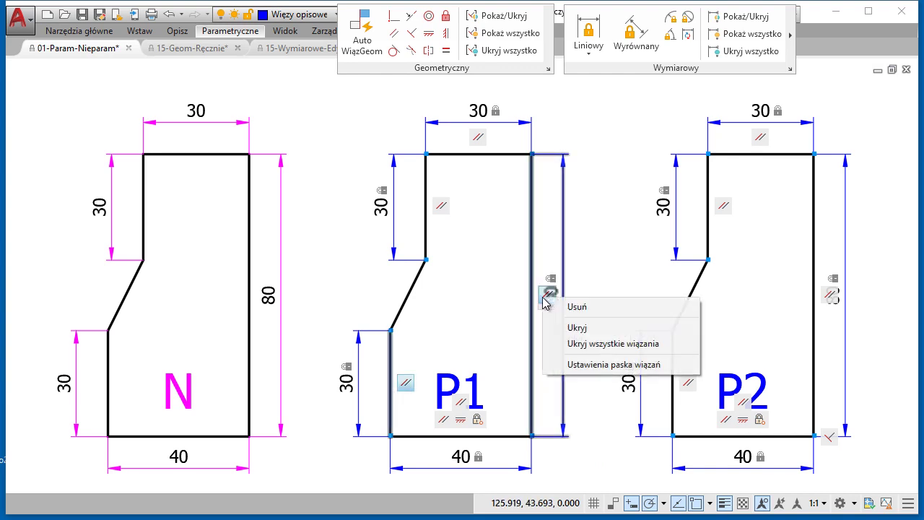
left_click(594, 307)
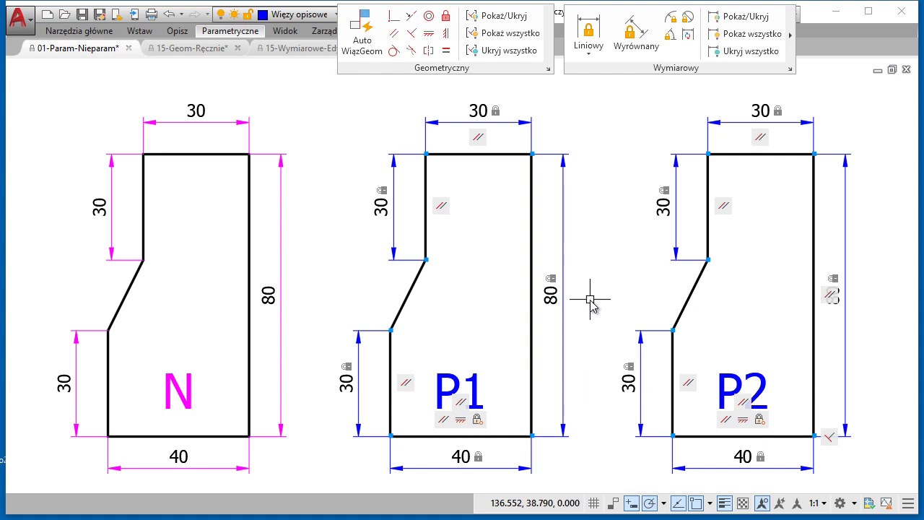
Close 01-Param-Nieparam.dwg, choosing Nie to discard the changes.
left_click(129, 48)
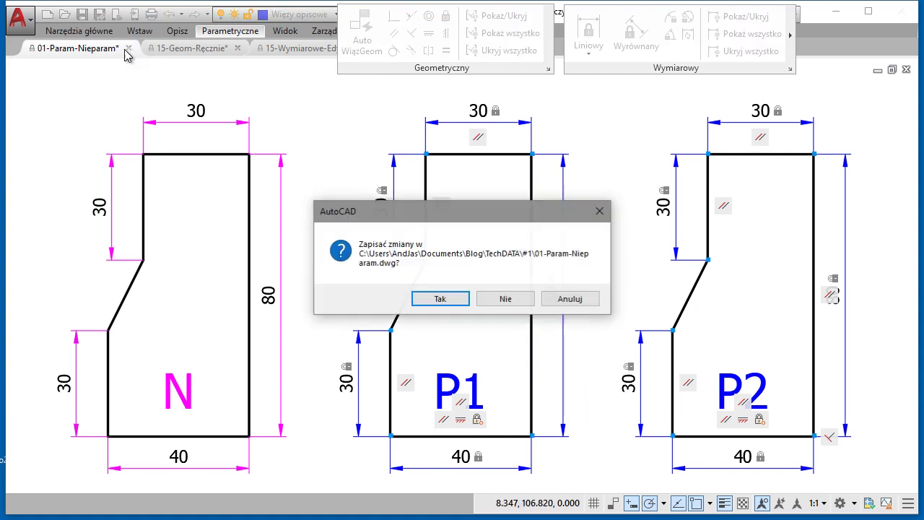
left_click(497, 299)
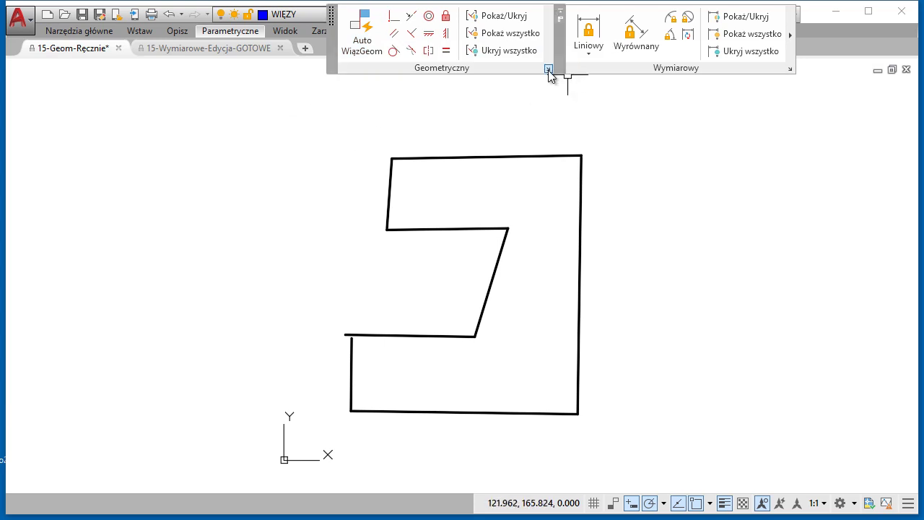
left_click(549, 70)
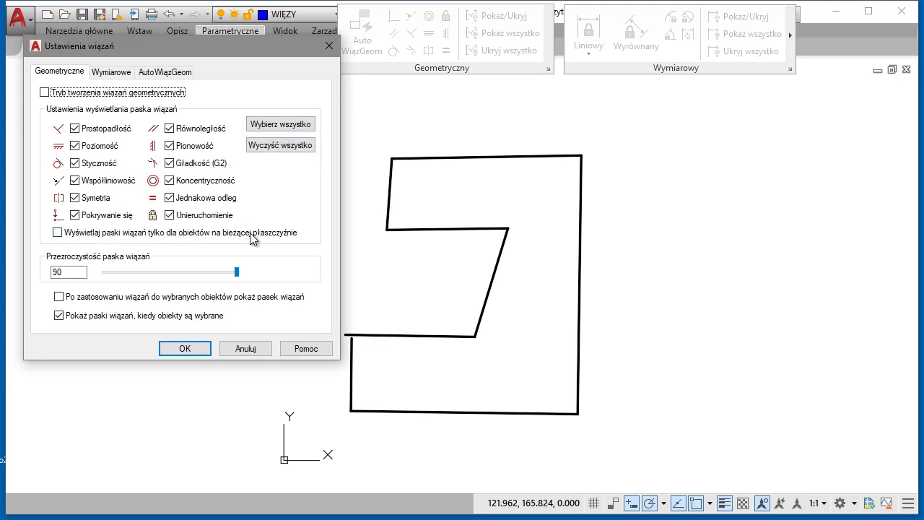
left_click(115, 72)
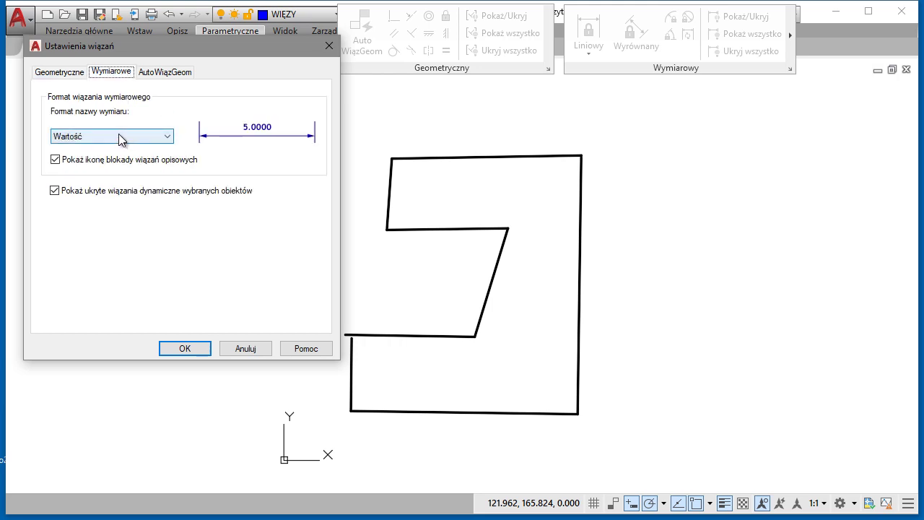
left_click(177, 76)
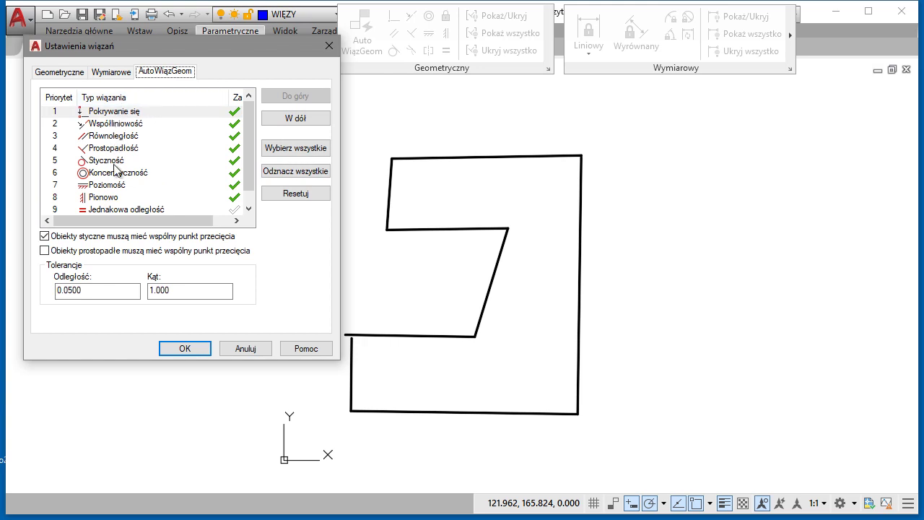
left_click(298, 193)
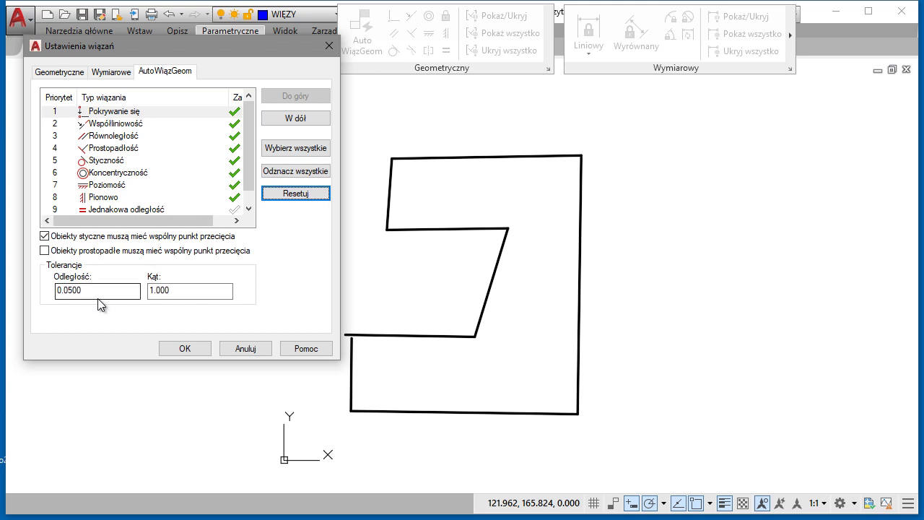
left_click_drag(88, 296, 53, 292)
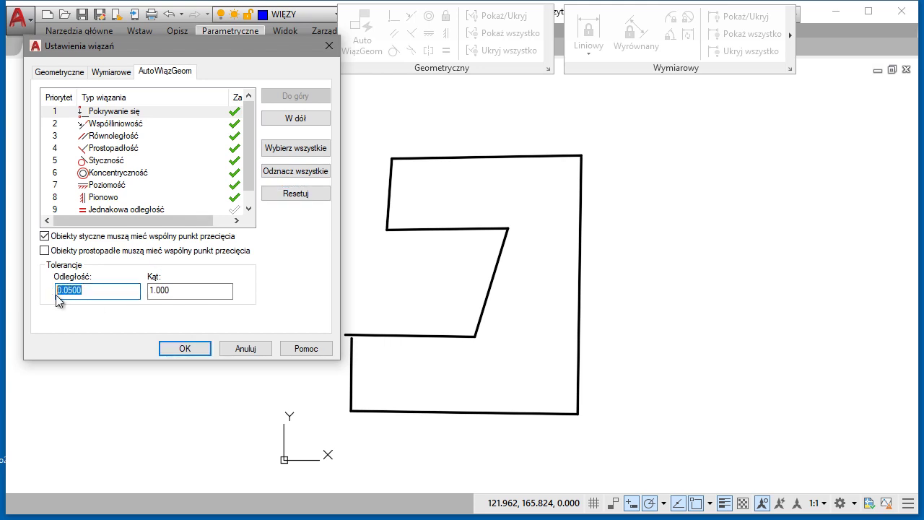
left_click_drag(183, 294, 147, 292)
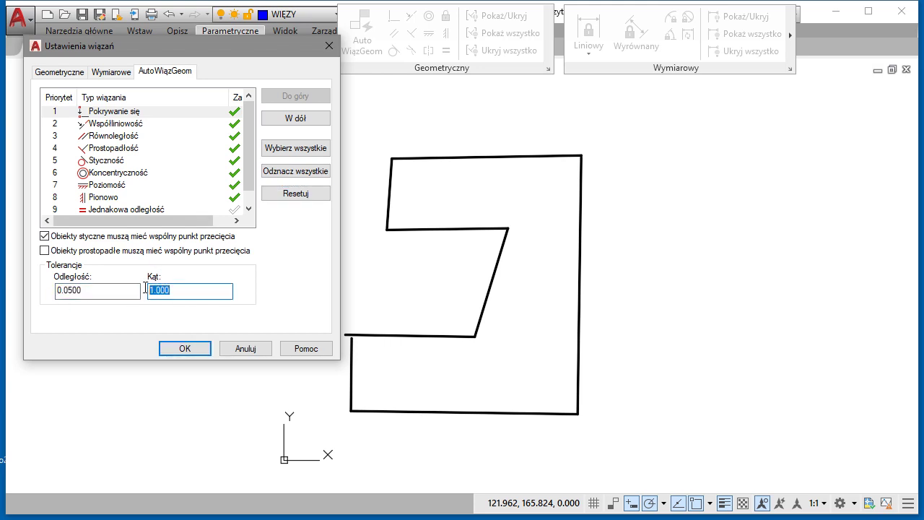
left_click(89, 293)
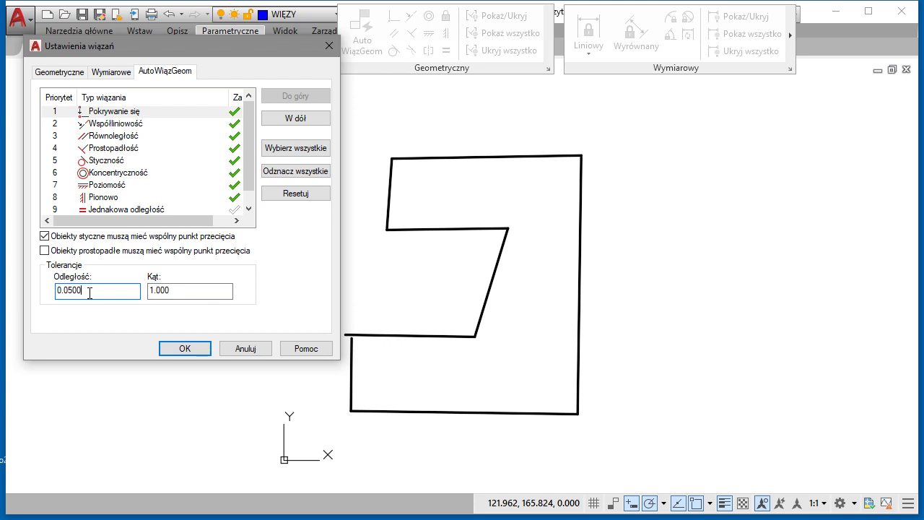
left_click(184, 289)
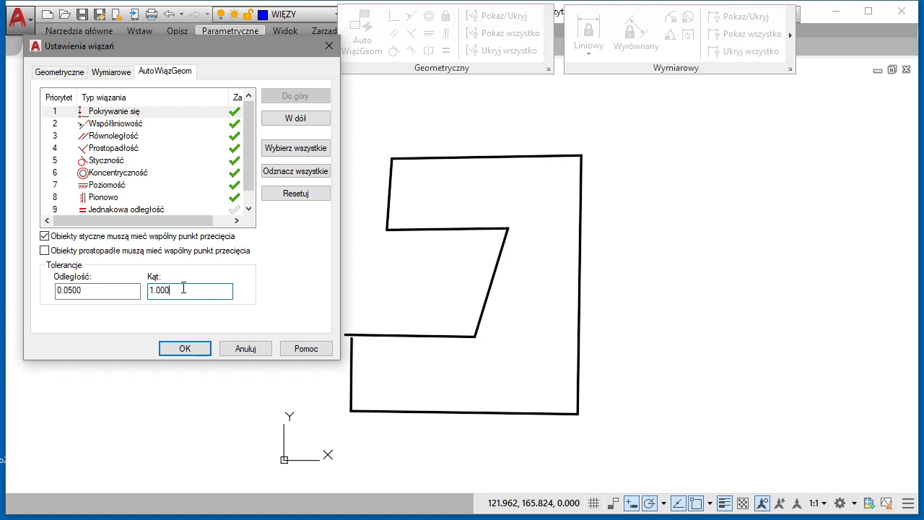
left_click(184, 349)
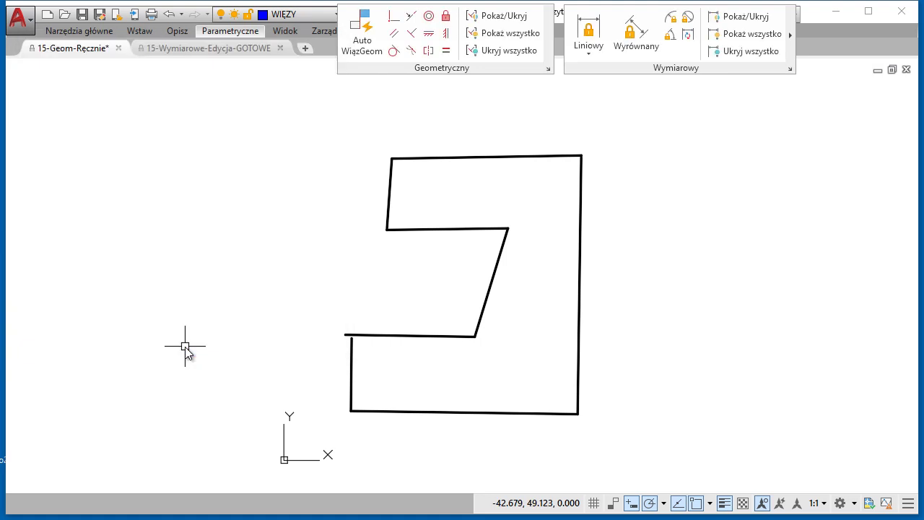
Apply automatic constraints to the whole outline selected with a crossing window.
left_click(364, 31)
left_click(618, 130)
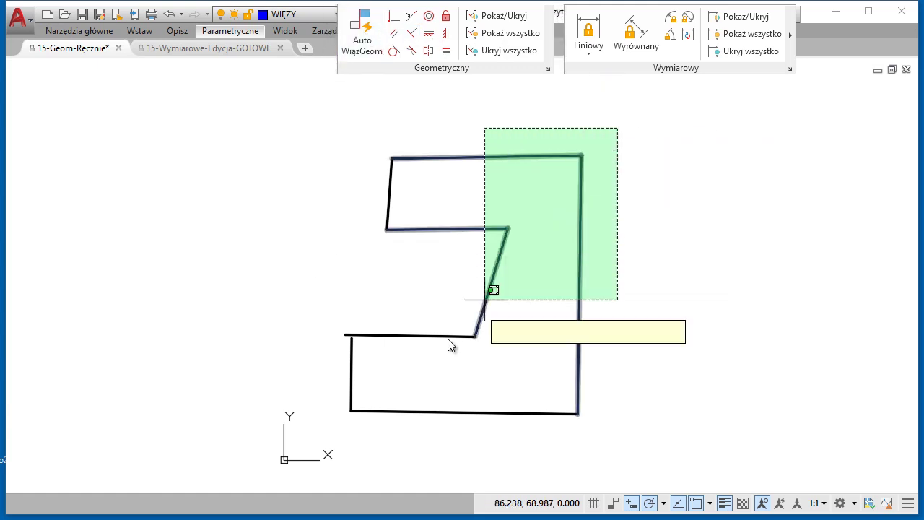
left_click(312, 452)
key("Return")
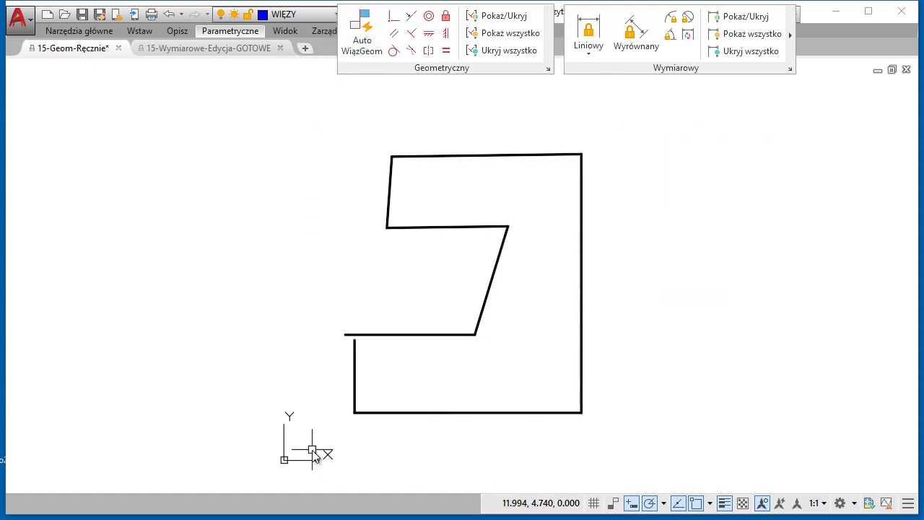
Fix the bottom edge's right endpoint in place, then hide all constraint icons.
left_click(498, 33)
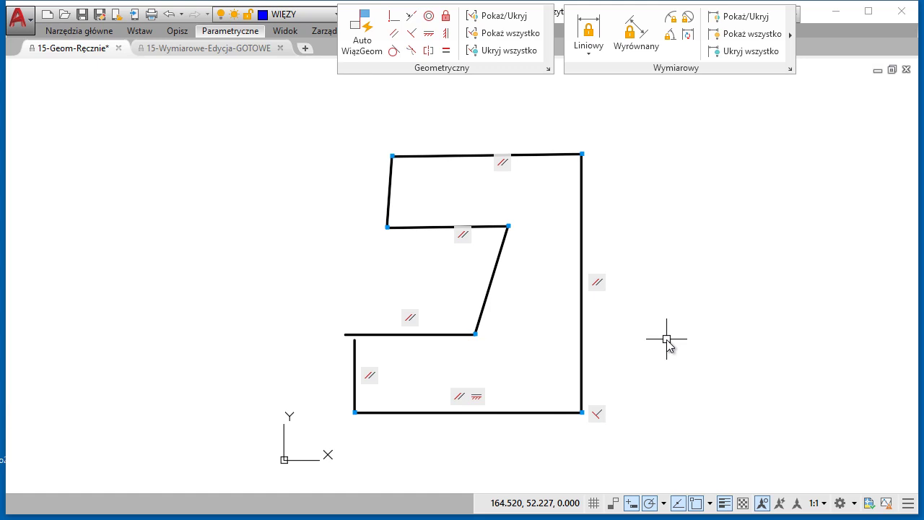
left_click(445, 17)
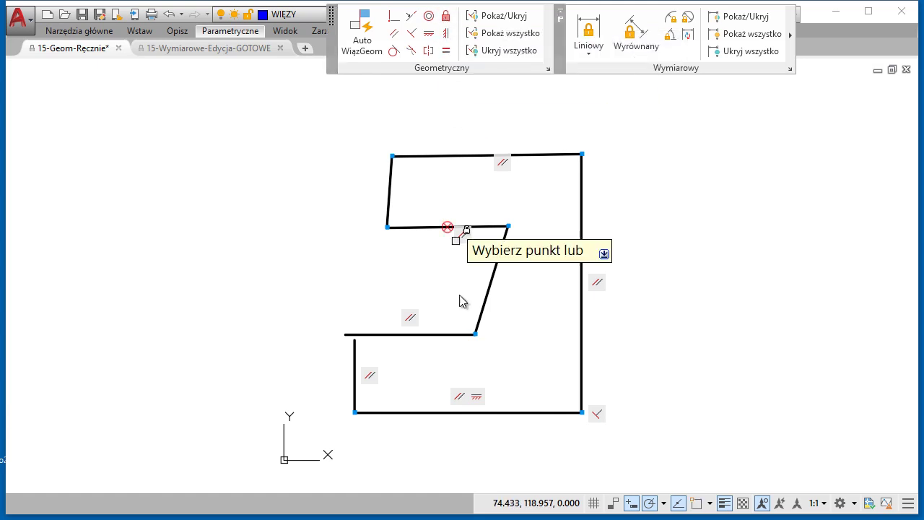
left_click(568, 413)
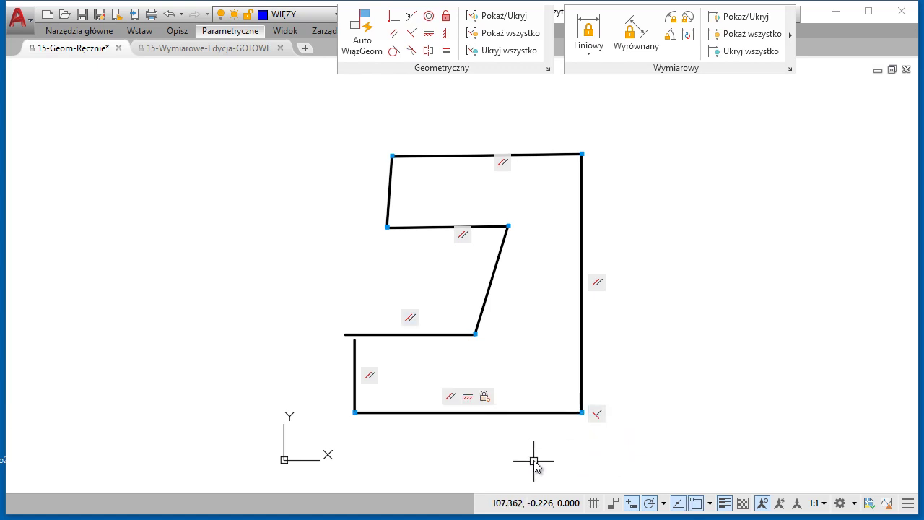
left_click(509, 50)
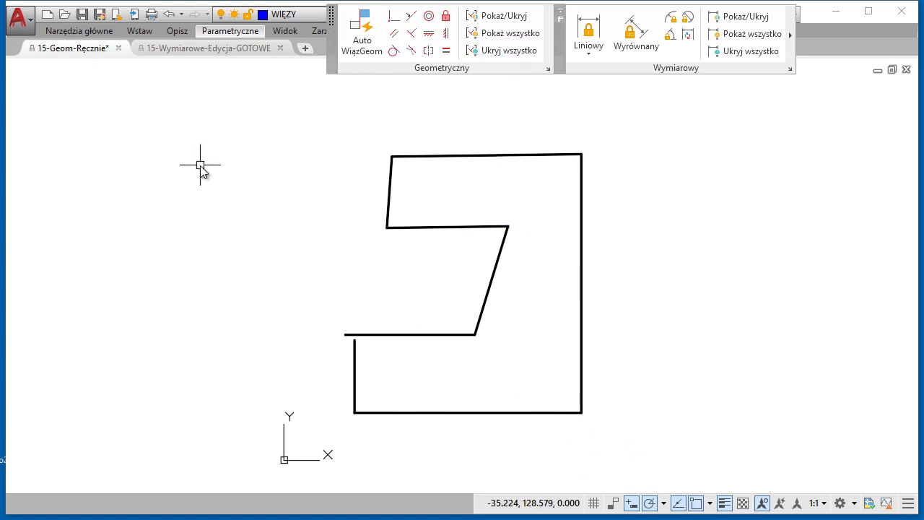
Close the lower-left corner with a coincident constraint and make the upper left edge perpendicular to the bottom.
left_click(394, 16)
left_click(361, 337)
left_click(357, 358)
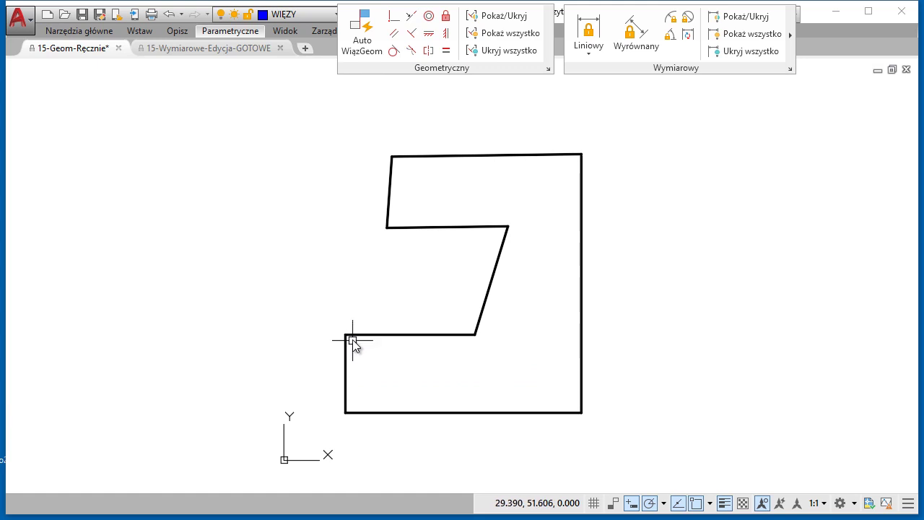
left_click(410, 34)
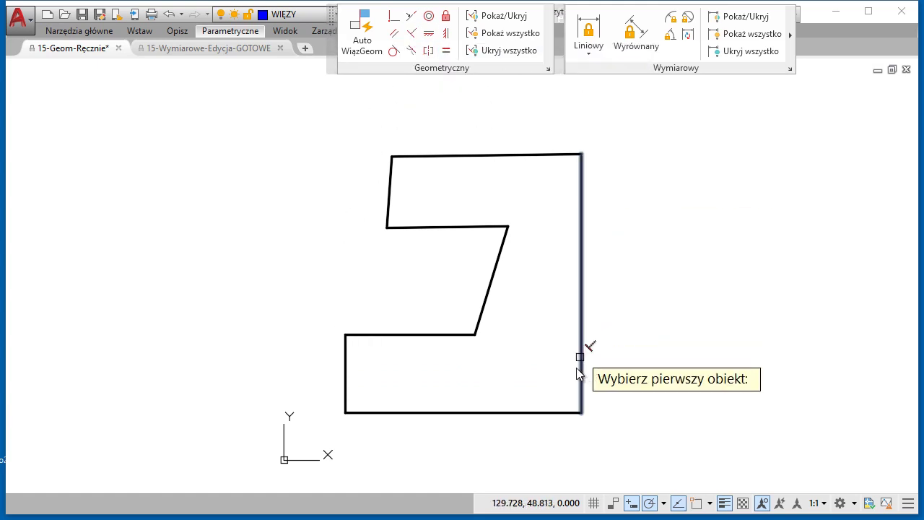
left_click(555, 414)
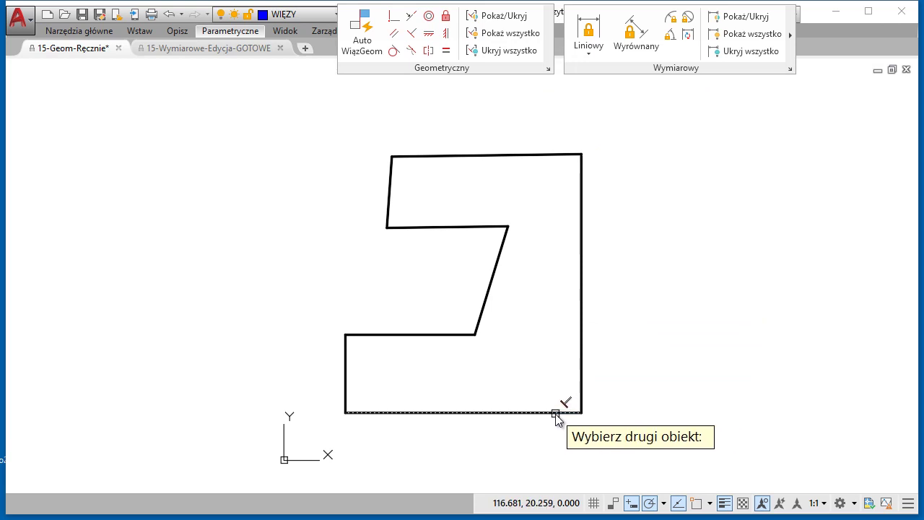
left_click(389, 190)
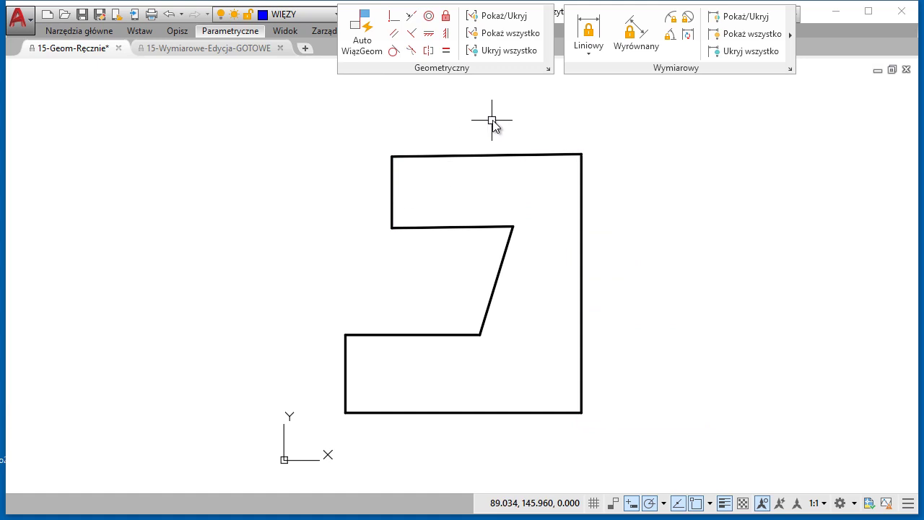
Test-stretch the top-right corner by its grip, then cancel.
left_click(600, 134)
left_click(572, 164)
left_click(581, 154)
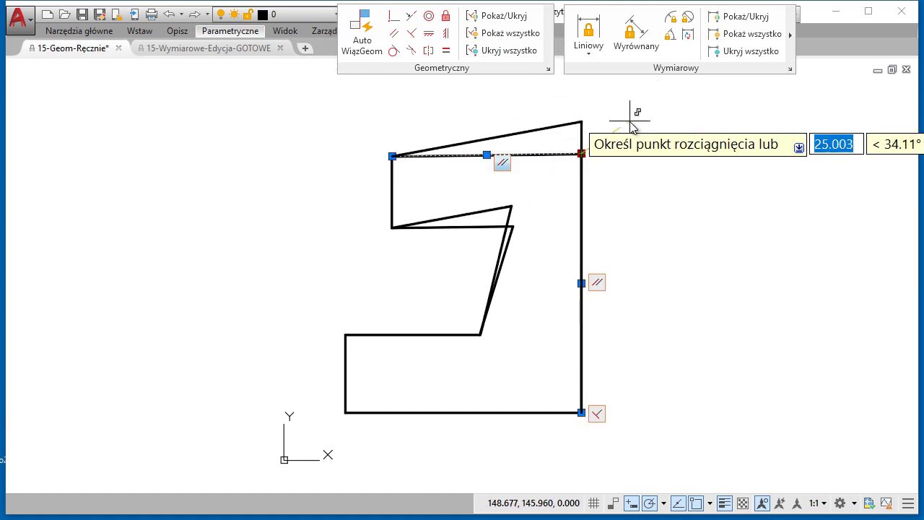
key("Escape")
key("Escape")
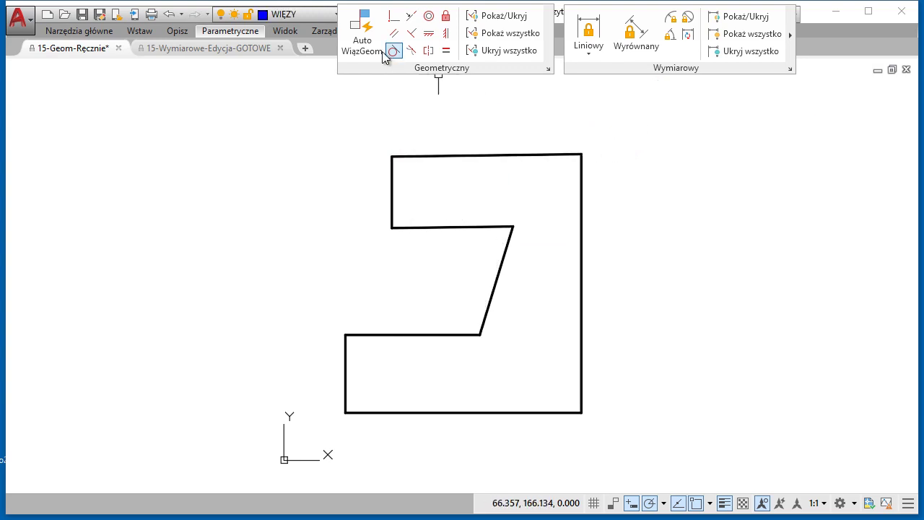
Apply inferred constraints automatically to the whole profile.
left_click(362, 32)
left_click(634, 116)
left_click(309, 426)
key("Return")
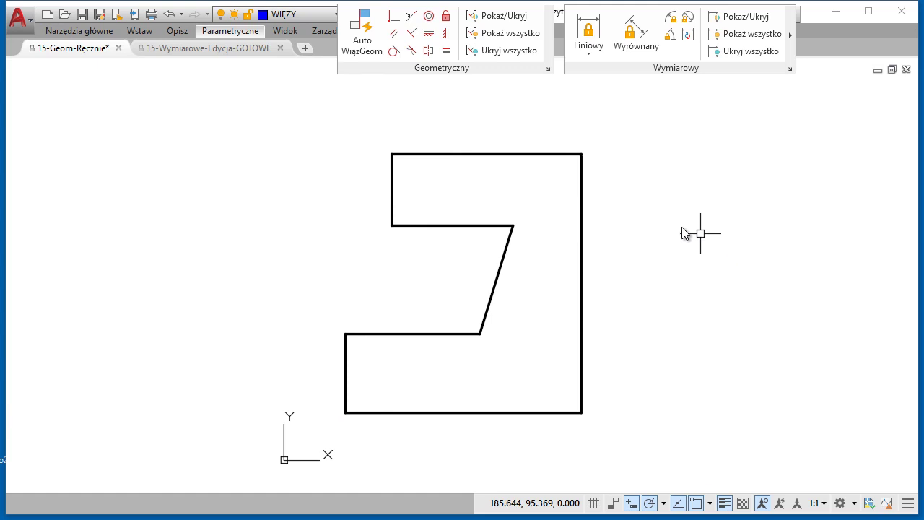
Test-stretch the top-right corner, then drag the middle notch corner to a new spot.
left_click(606, 146)
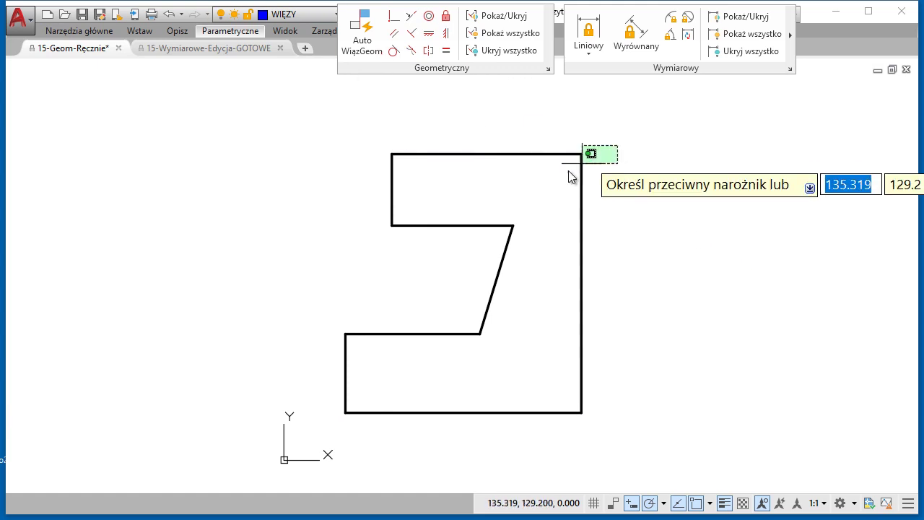
left_click(563, 168)
left_click(582, 154)
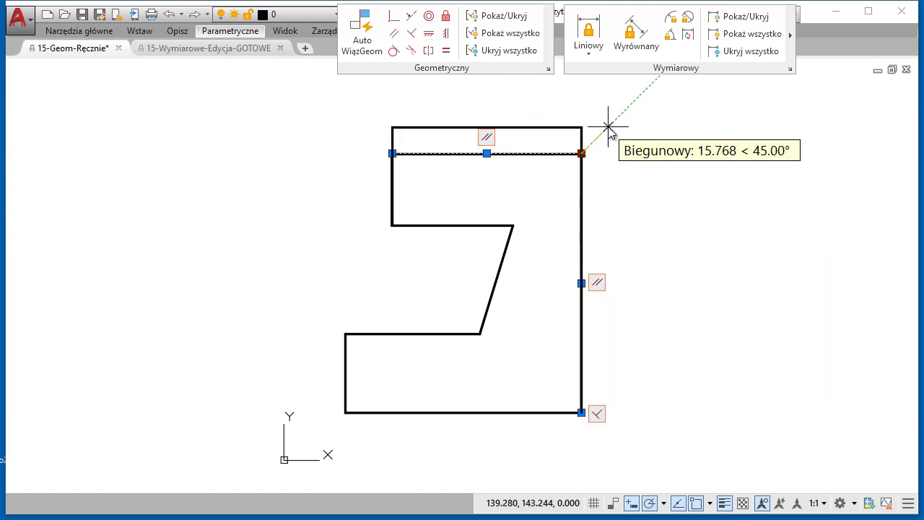
key("Escape")
left_click(514, 218)
left_click(503, 253)
left_click(513, 225)
left_click(485, 251)
key("Escape")
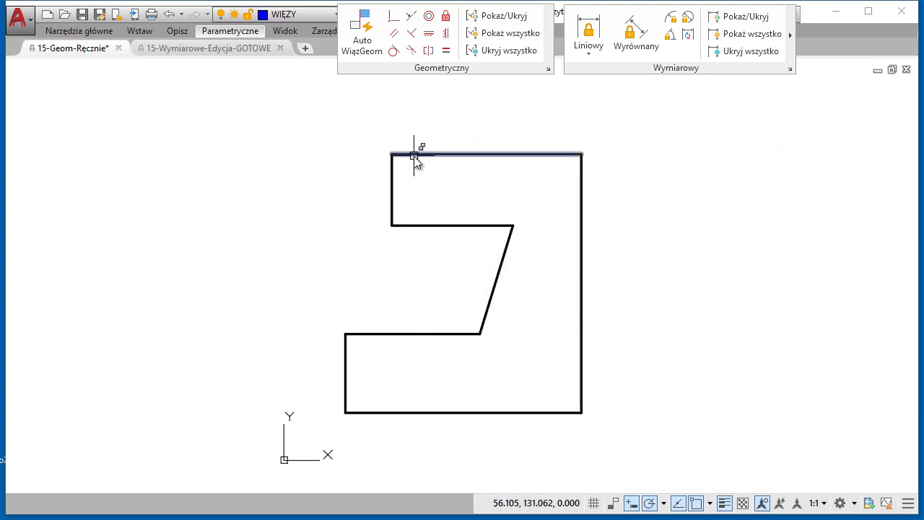
Try stretching the top-left corner outward and undo it with Ctrl+Z.
left_click(401, 148)
left_click(387, 166)
left_click(392, 153)
left_click(353, 129)
key("ctrl+z")
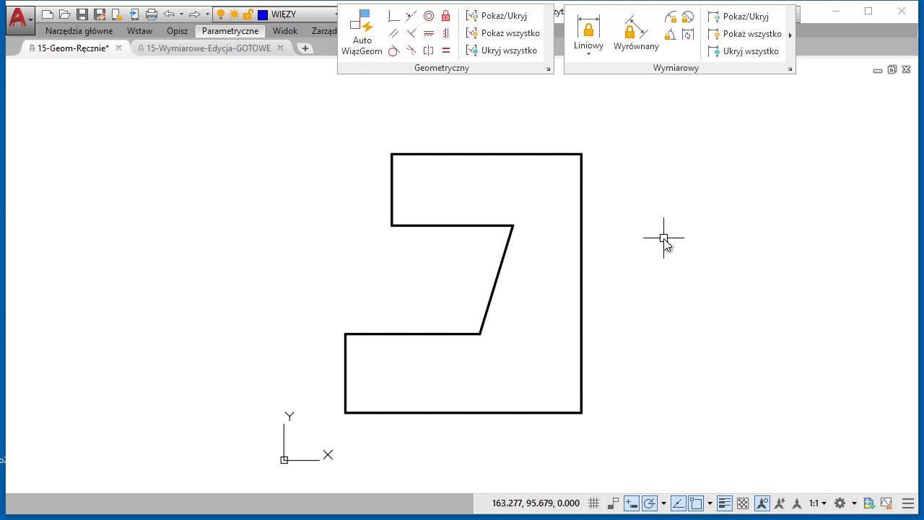
Add a linear dimensional constraint setting the bottom width to 100.
left_click(586, 50)
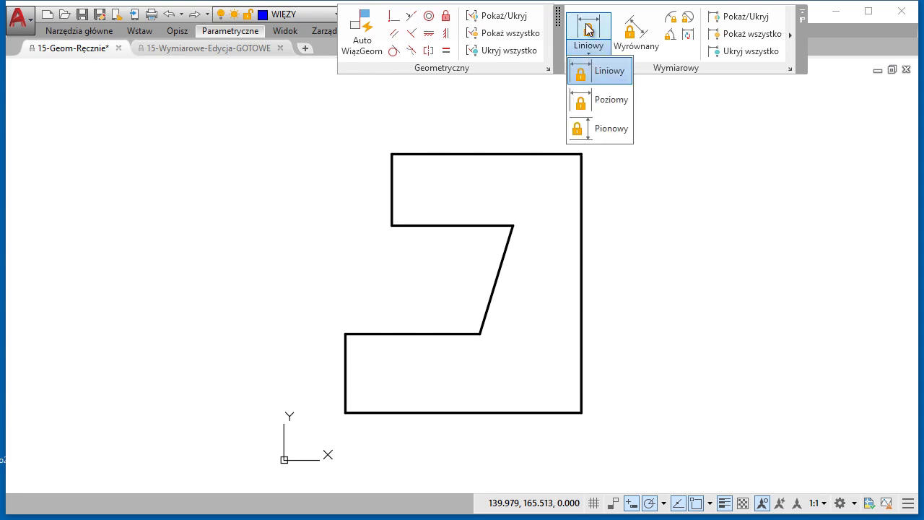
left_click(587, 29)
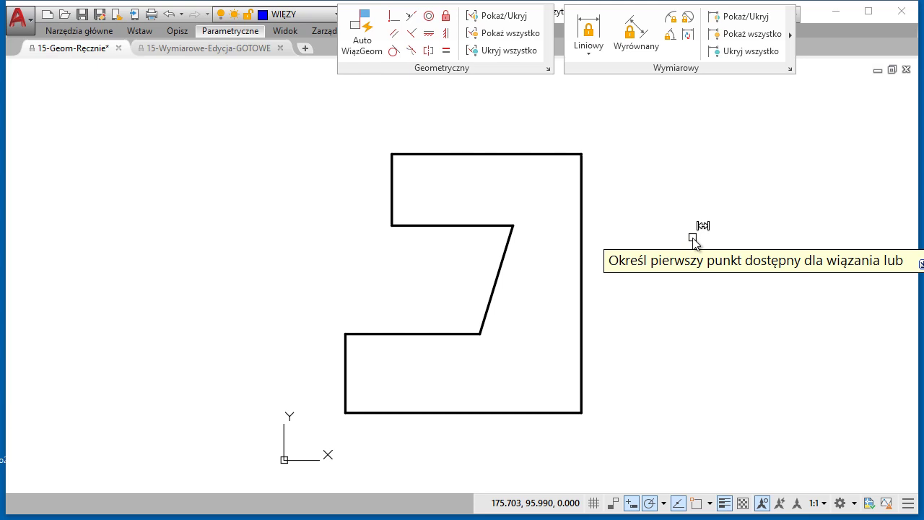
key("Return")
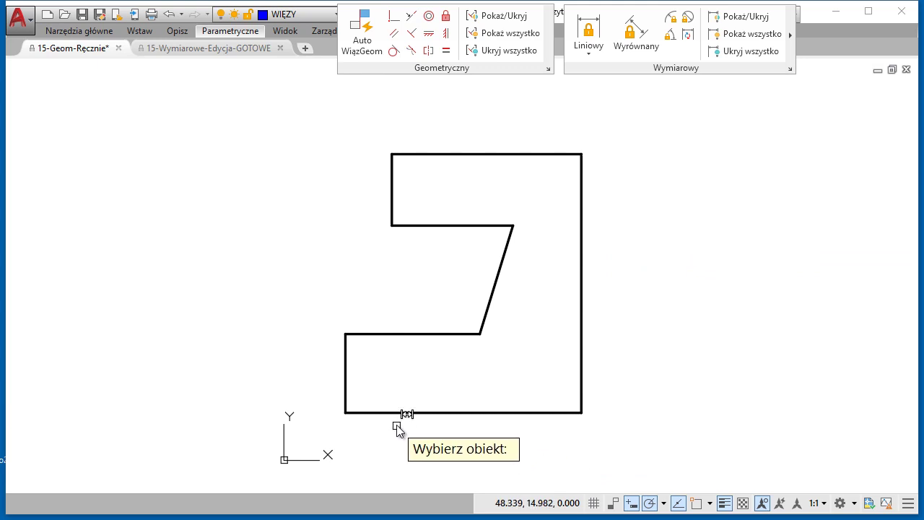
left_click(394, 413)
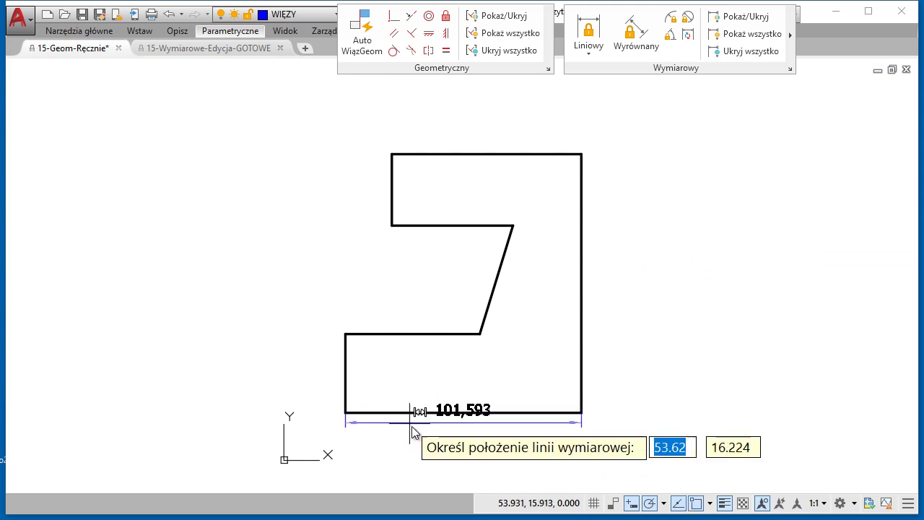
left_click(453, 448)
type("100")
key("Return")
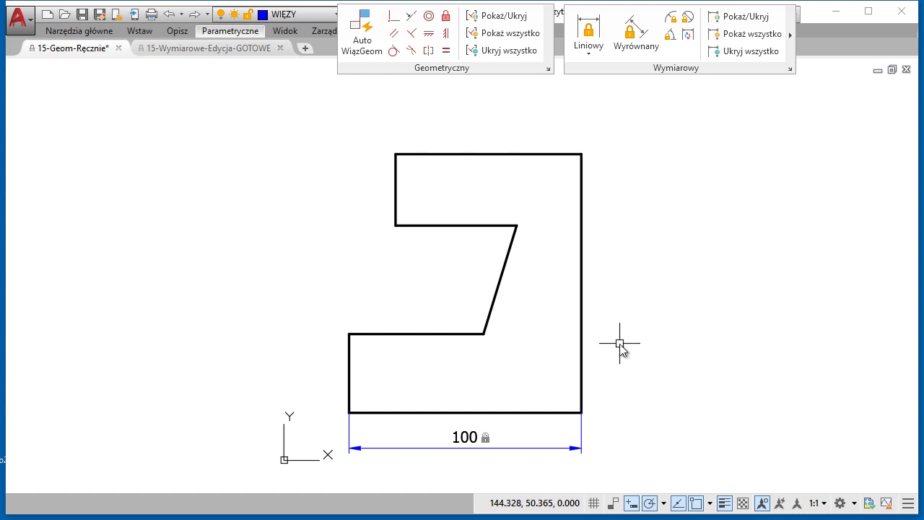
Constrain the profile height on the right edge to 110 and the top width to 80.
key("Return")
key("Return")
left_click(582, 289)
left_click(610, 287)
type("110")
key("Return")
key("Return")
key("Return")
left_click(543, 157)
left_click(522, 132)
type("80")
key("Return")
key("Return")
key("Return")
Constrain the upper short left edge to 30 and the lower left edge to 35.
left_click(394, 189)
left_click(375, 196)
type("30")
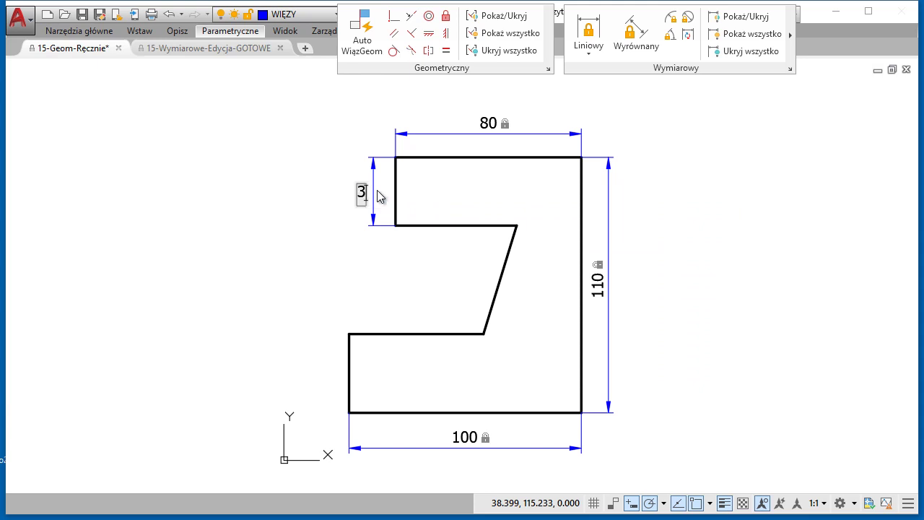
key("Return")
key("Return")
key("Return")
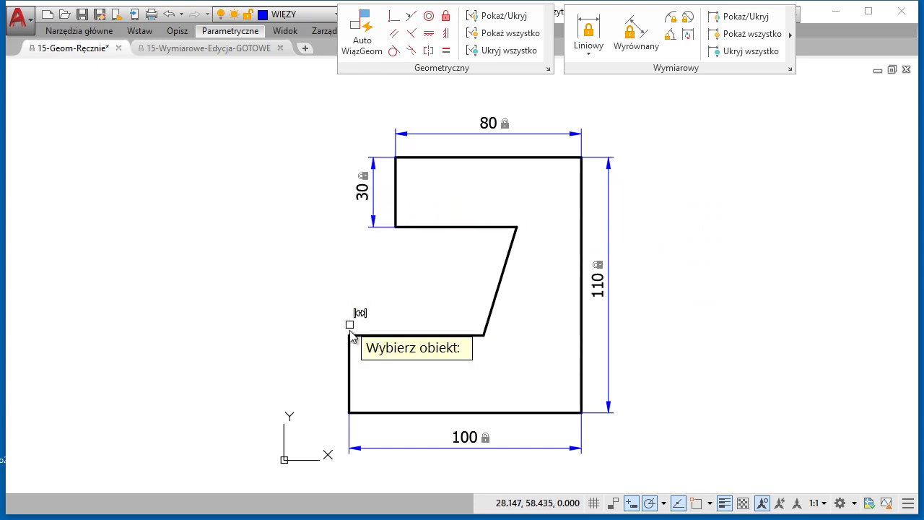
left_click(350, 358)
left_click(330, 372)
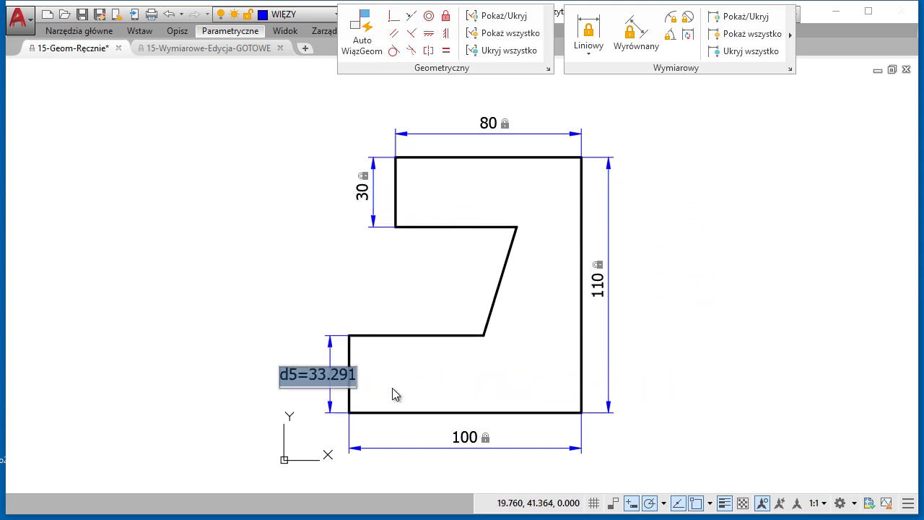
type("35")
key("Return")
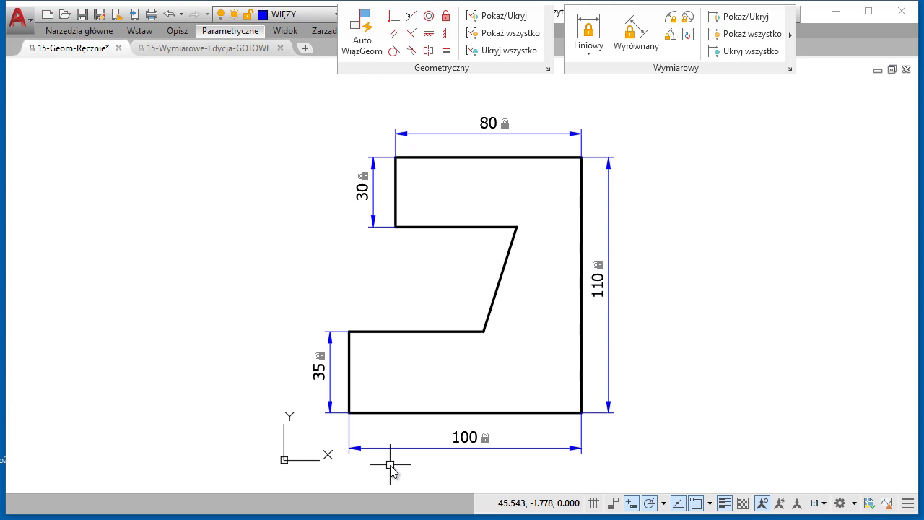
Dimension the upper inner step from the notch corner to the top-right corner as 30.
key("Return")
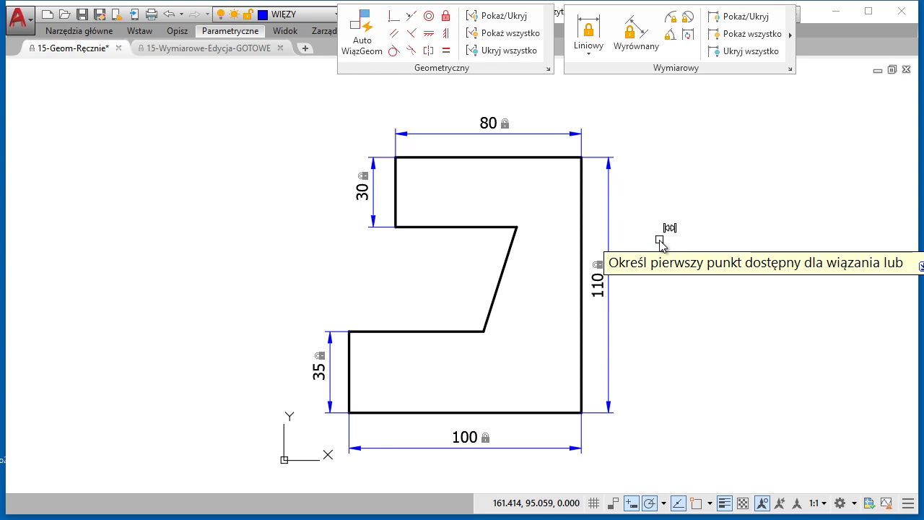
left_click(511, 229)
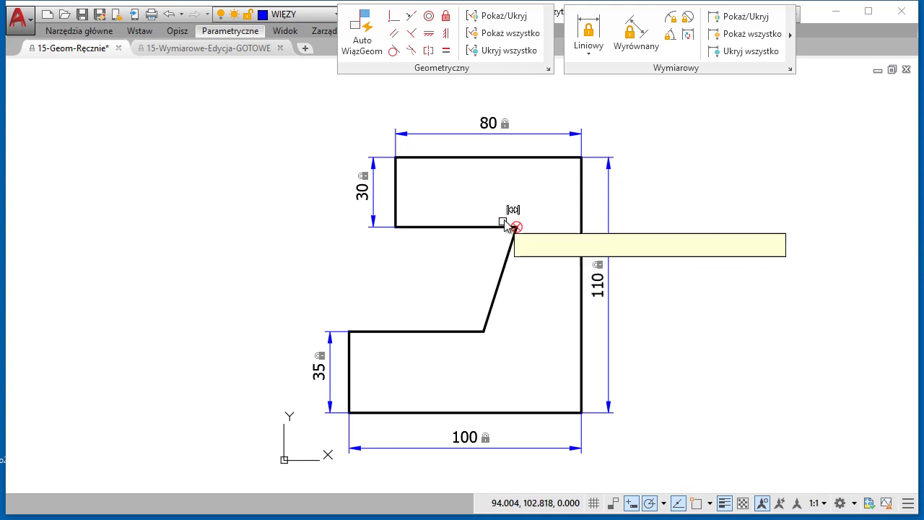
left_click(581, 156)
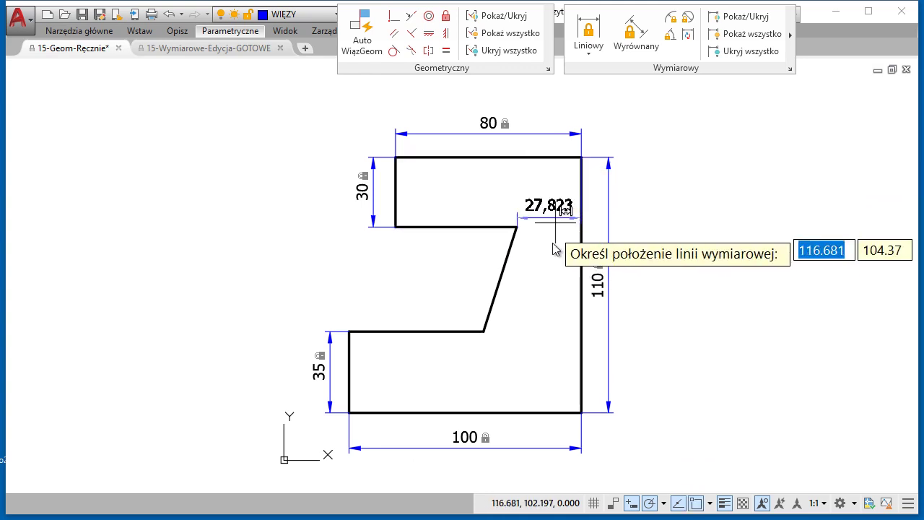
left_click(541, 200)
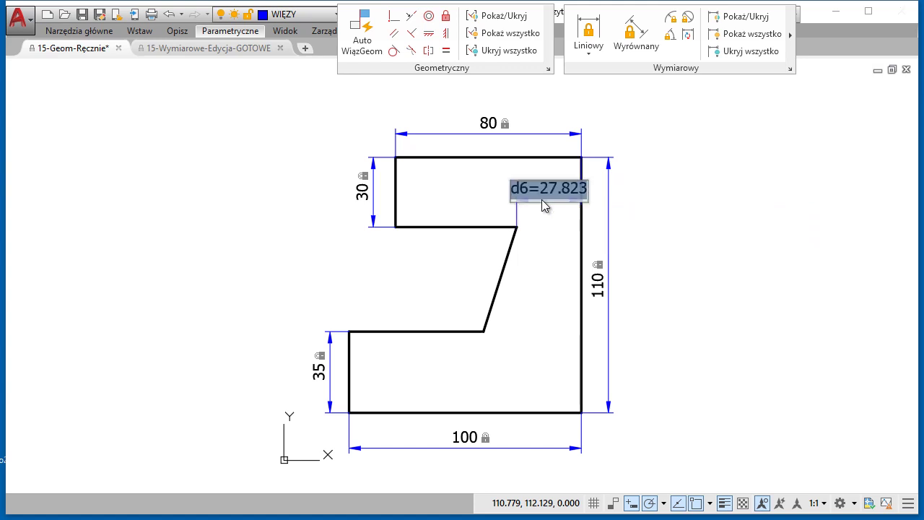
type("30")
key("Return")
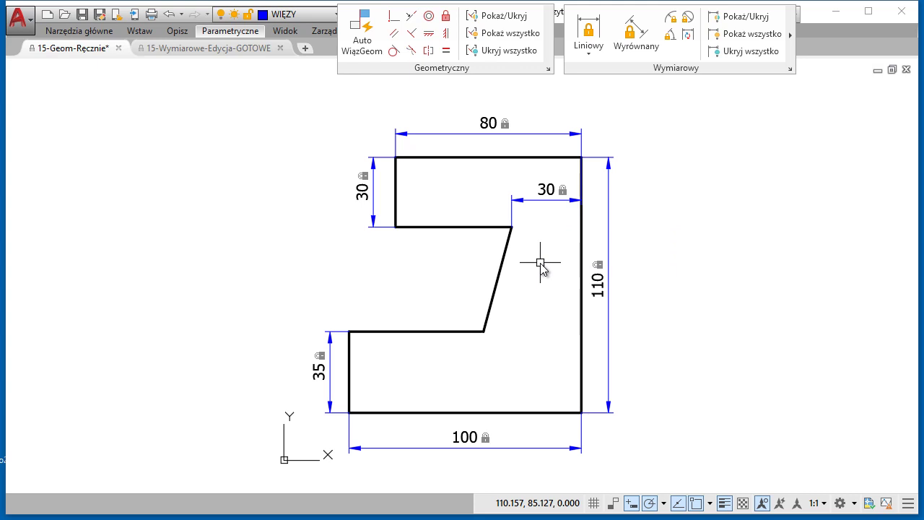
Dimension the lower step from the slanted edge's end to the bottom-right corner as 45.
key("Return")
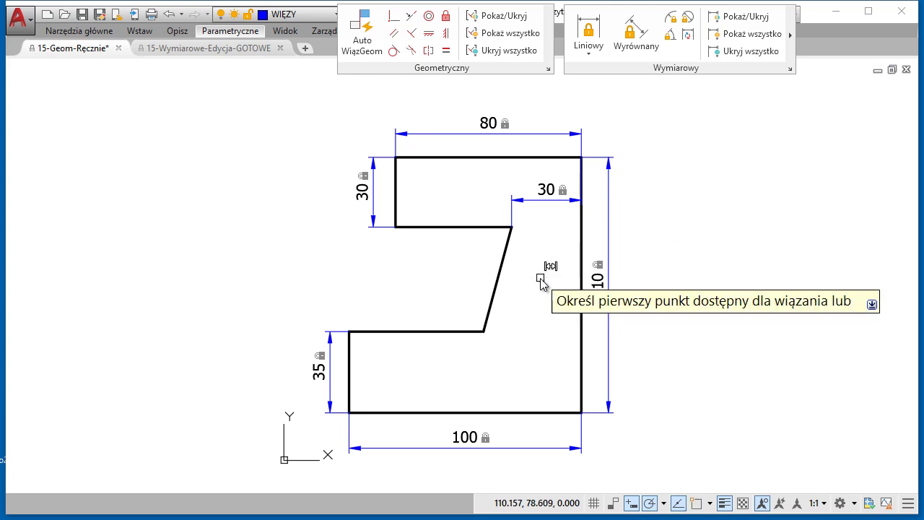
left_click(478, 332)
left_click(564, 413)
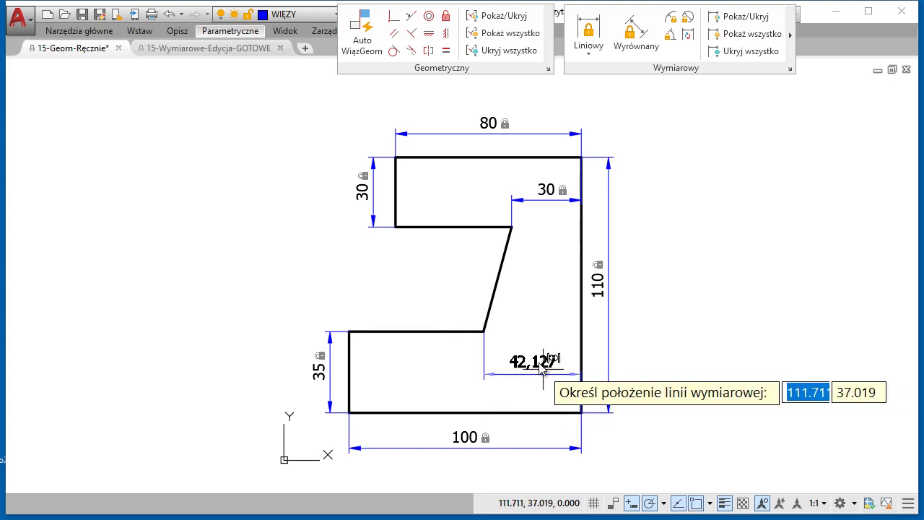
left_click(526, 376)
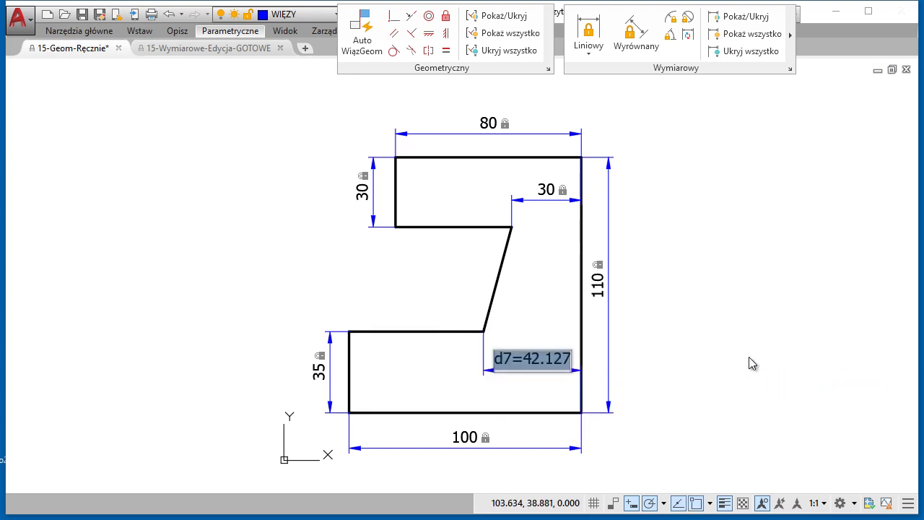
type("45")
key("Return")
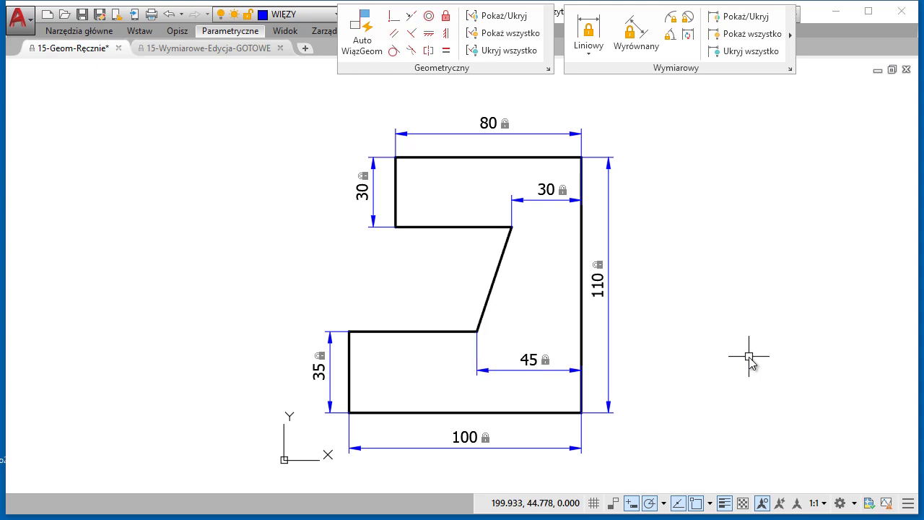
key("Return")
key("Return")
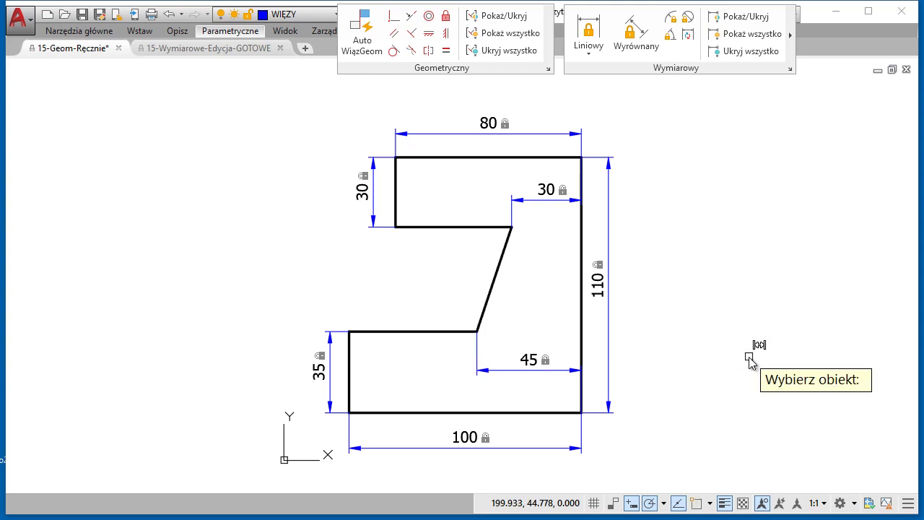
key("Escape")
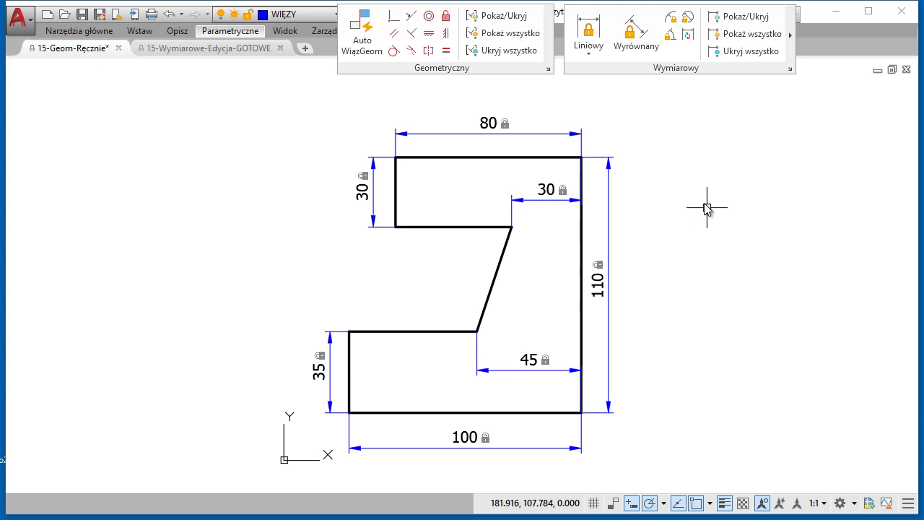
Add a 71.57° angle between the upper inner edge and slanted edge as a reference dimension.
left_click(669, 36)
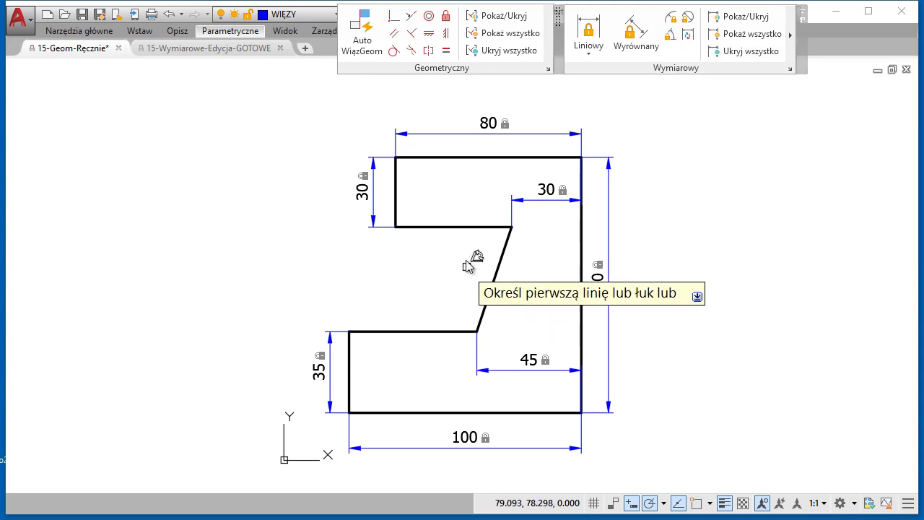
left_click(434, 228)
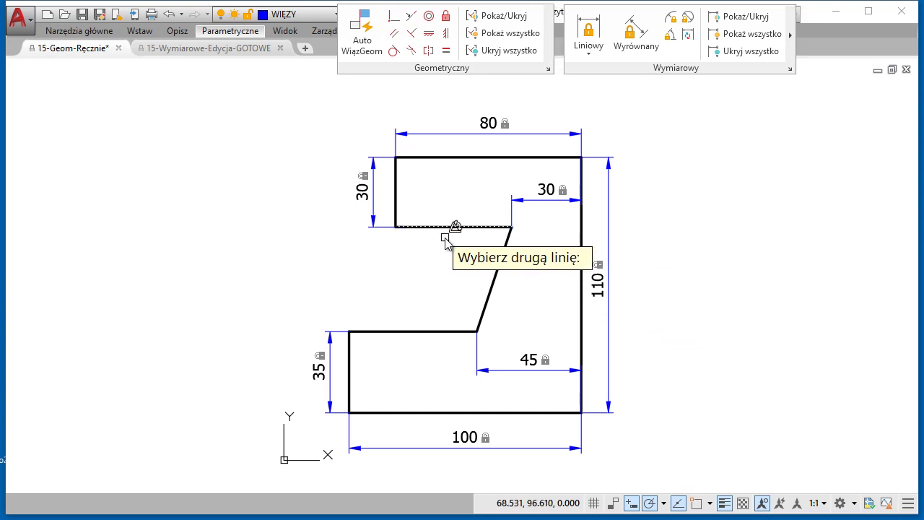
left_click(494, 296)
left_click(433, 293)
key("Return")
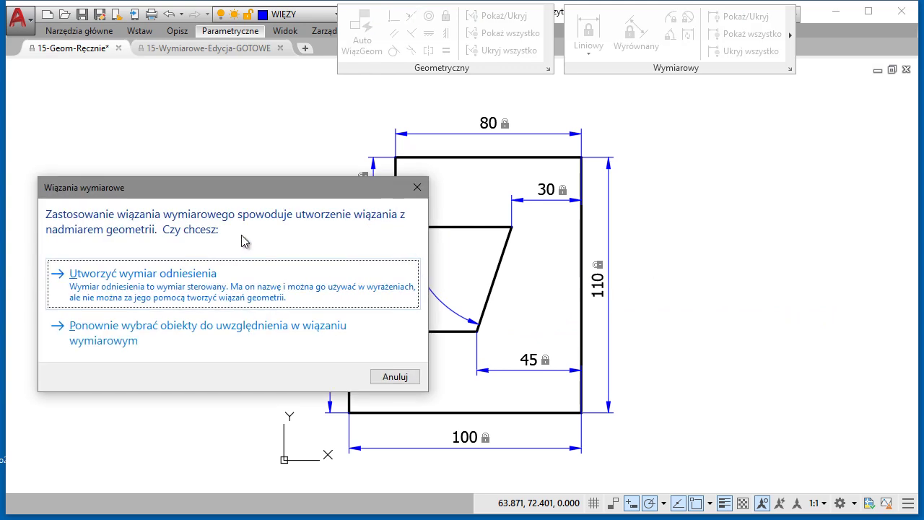
left_click(163, 292)
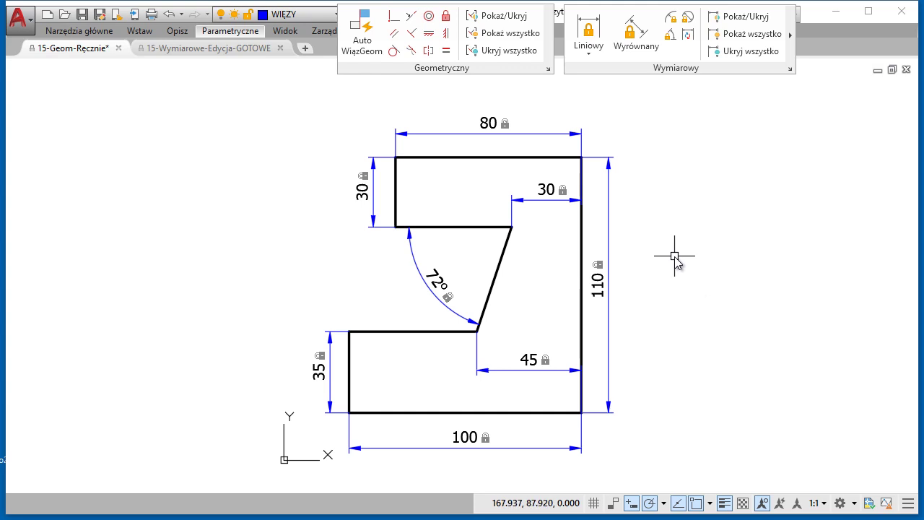
Select the 110 height and angle constraints and open their Properties, collapsing all groups.
left_click(599, 262)
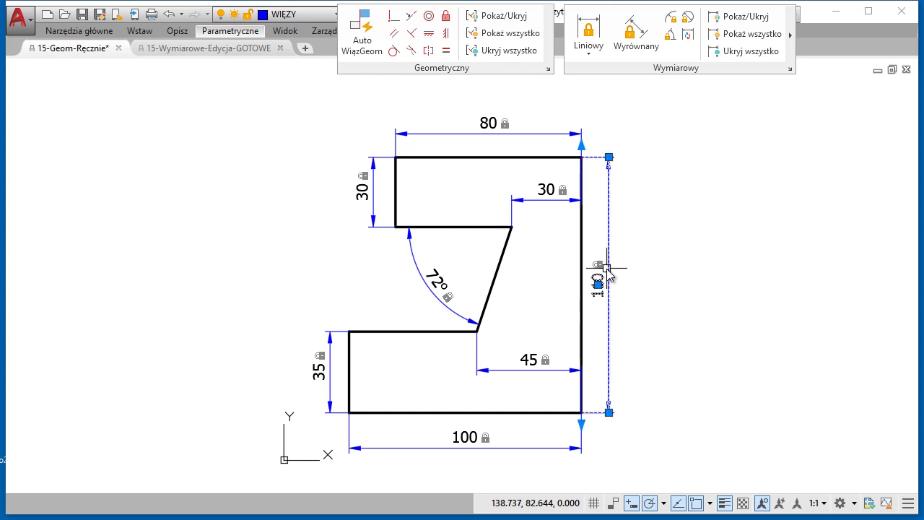
left_click(438, 278)
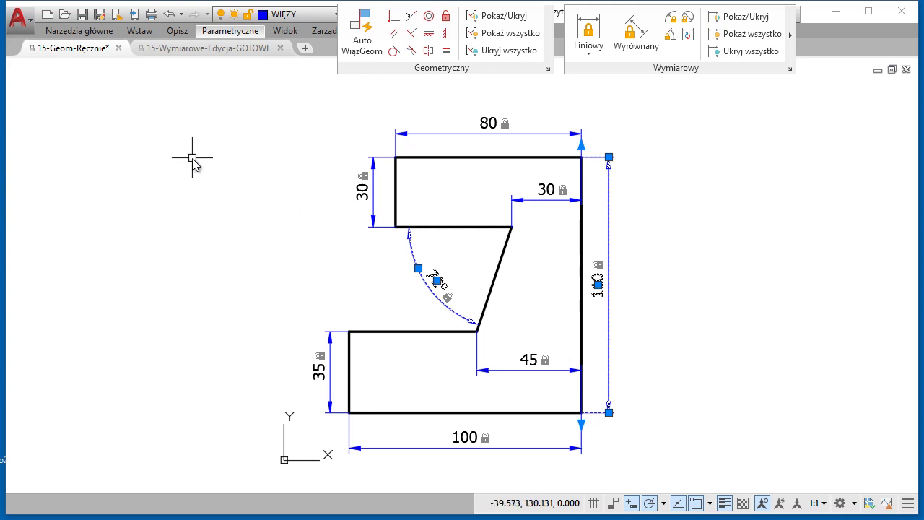
key("ctrl+1")
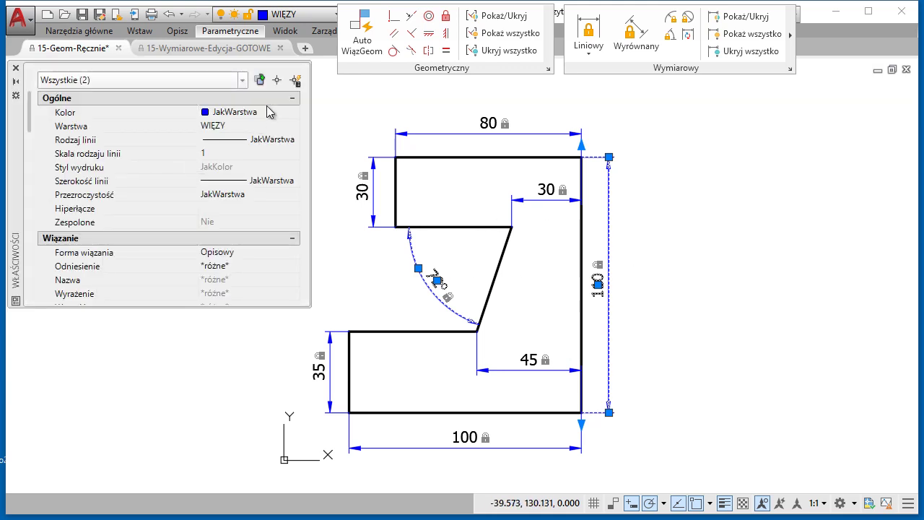
left_click(292, 98)
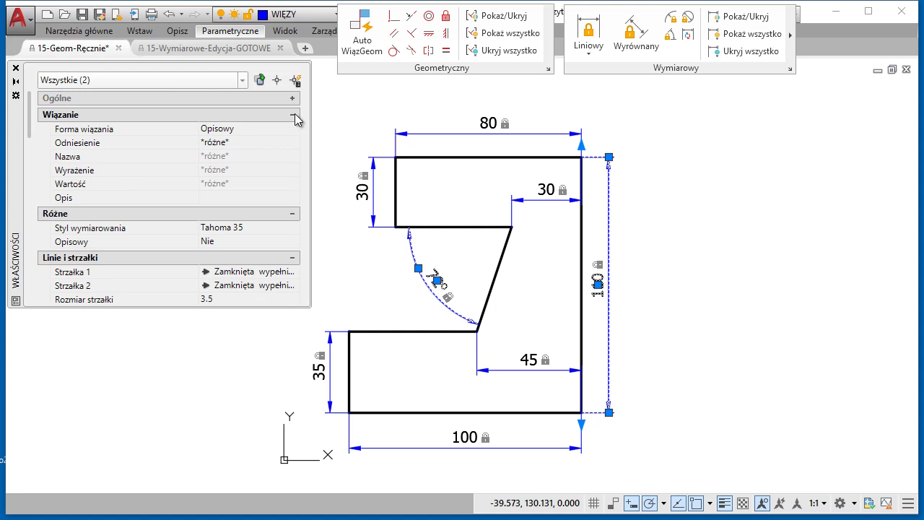
left_click(292, 114)
left_click(292, 130)
left_click(292, 147)
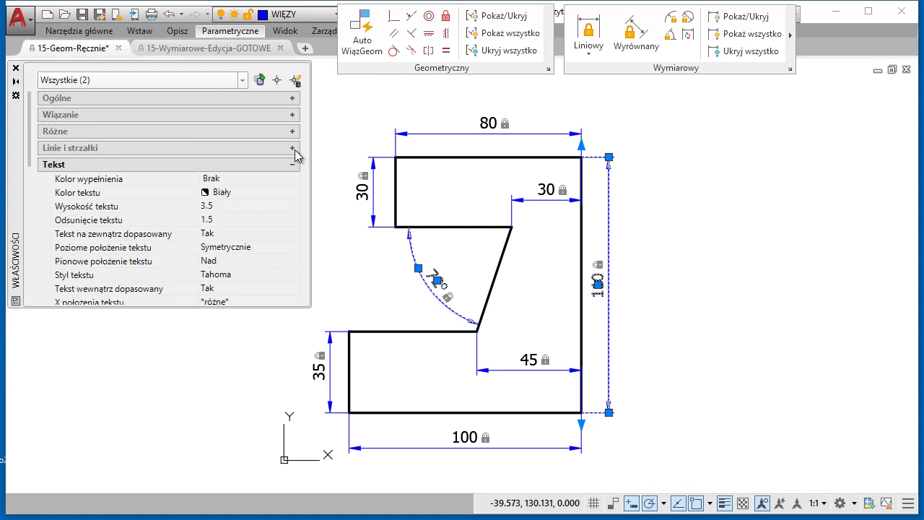
left_click(293, 165)
left_click(293, 180)
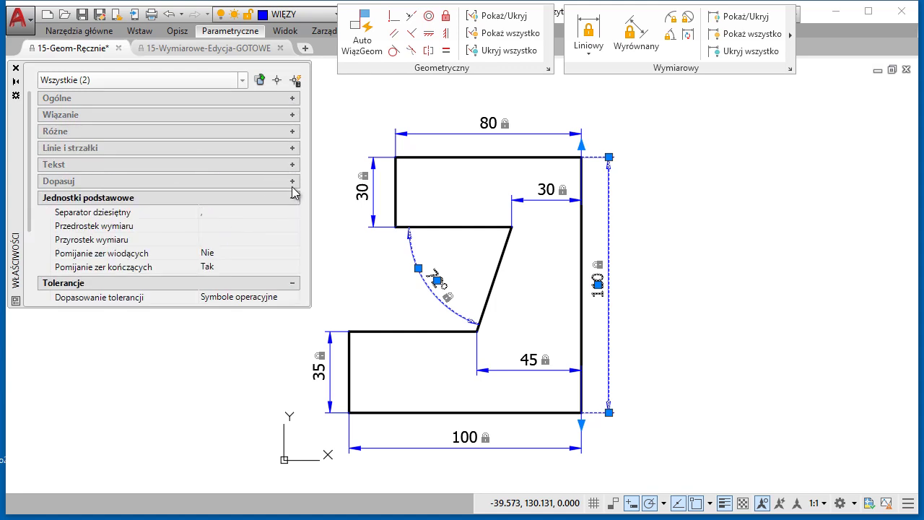
left_click(293, 197)
left_click(294, 215)
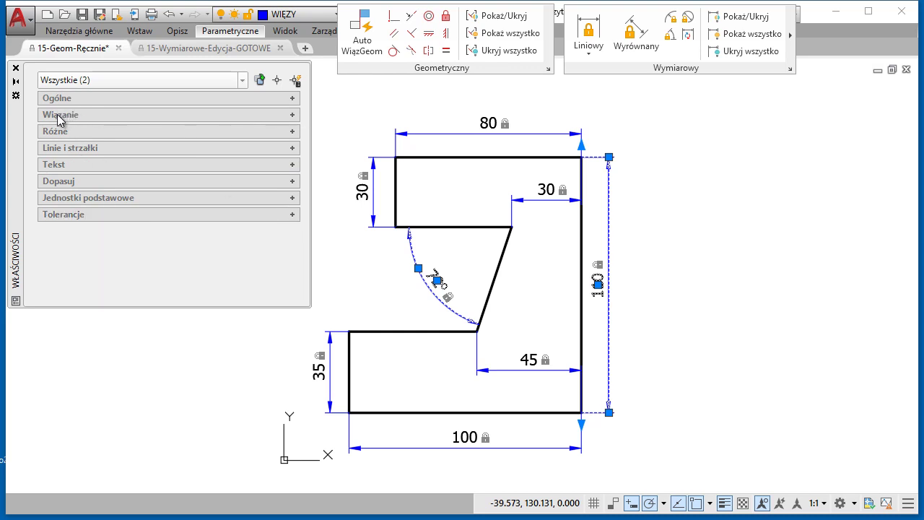
Set both constraints' Constraint form to Dynamic and close Properties.
left_click(292, 114)
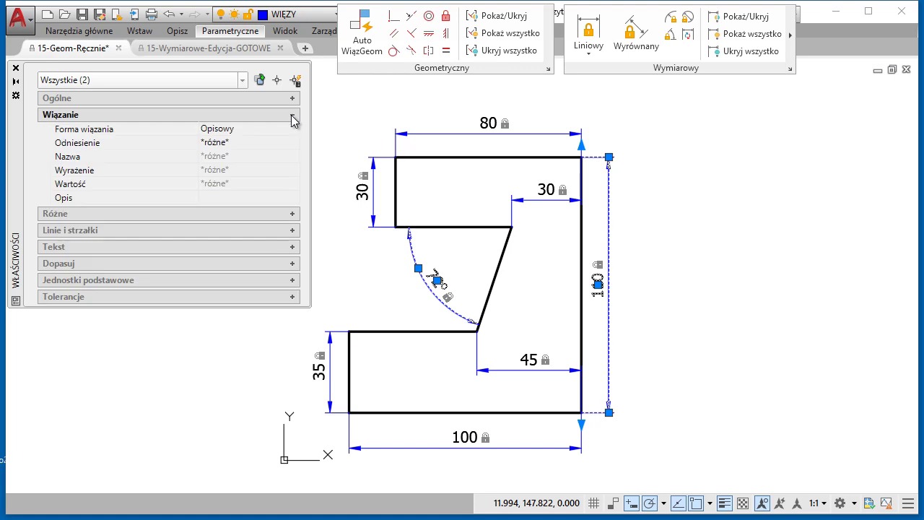
left_click(225, 130)
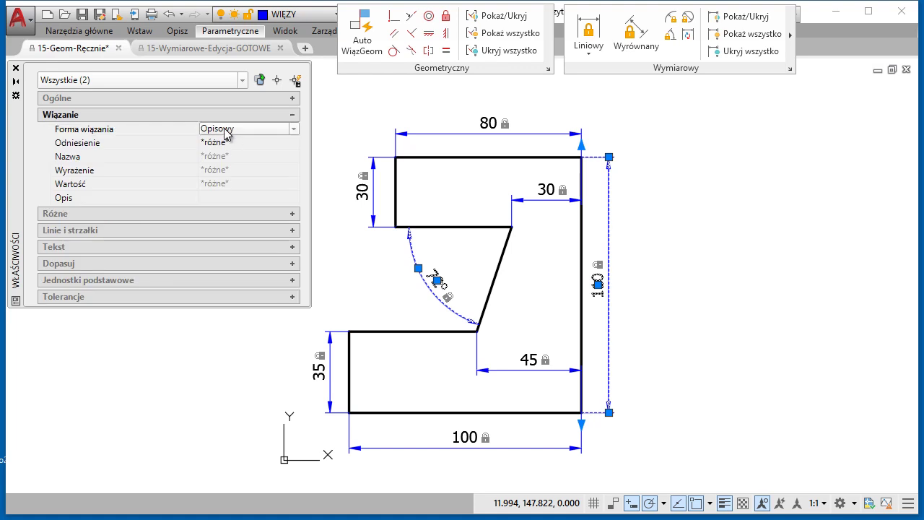
left_click(225, 130)
left_click(227, 143)
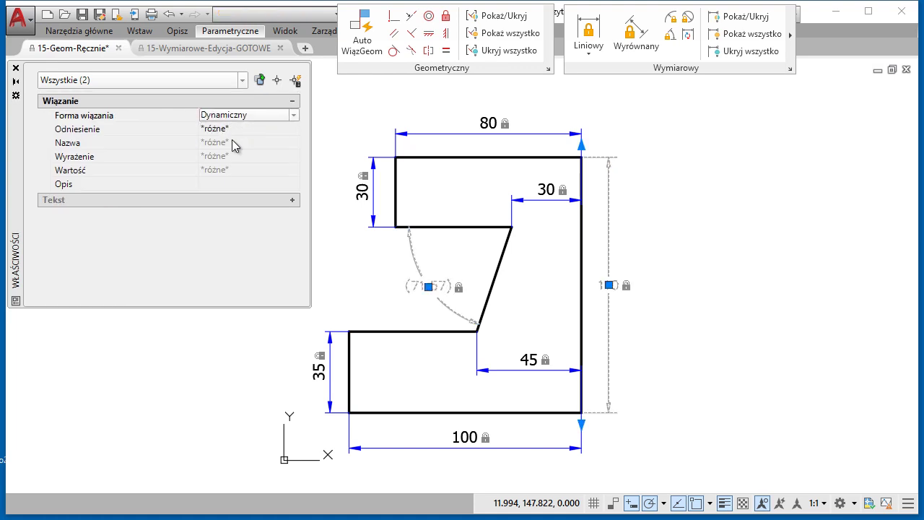
left_click(17, 69)
key("Escape")
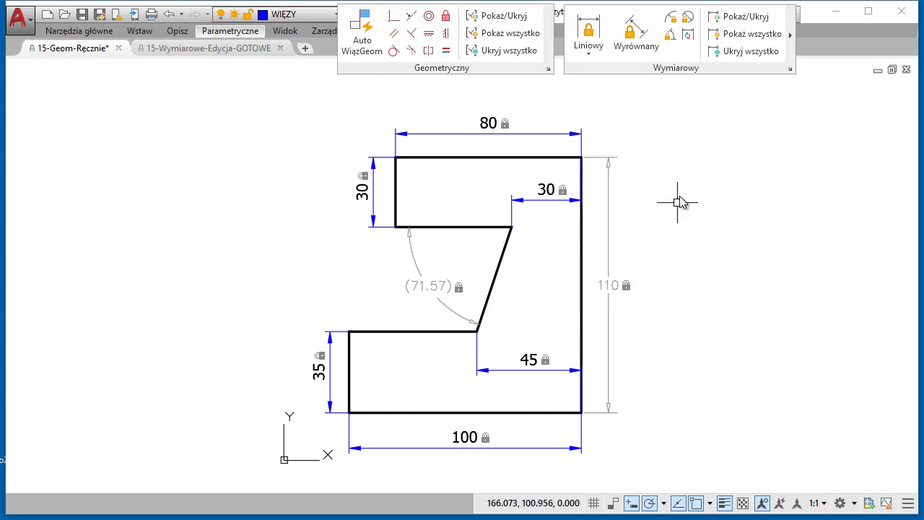
Toggle the dynamic constraints hidden and shown twice.
left_click(749, 51)
left_click(741, 36)
left_click(743, 50)
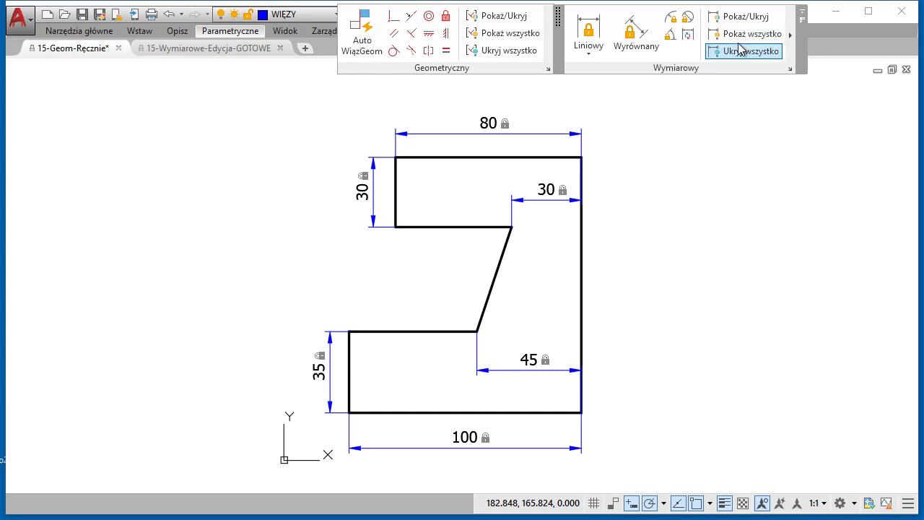
left_click(740, 35)
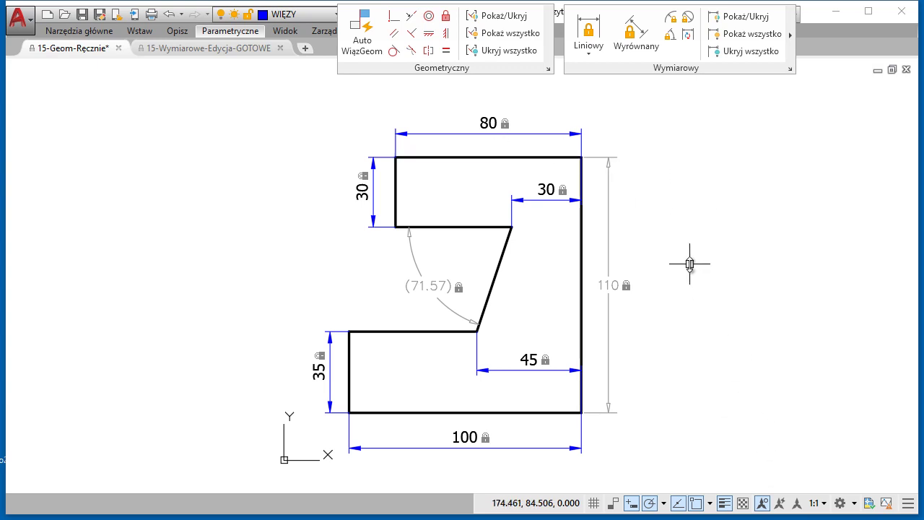
Change the 110 height constraint to the expression 1.2*d1 (120).
double_click(608, 286)
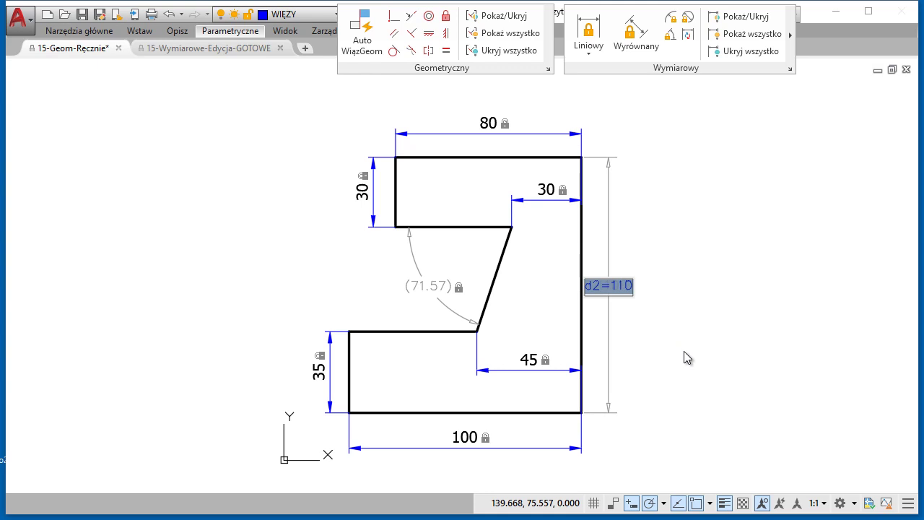
key("Return")
type(".2*")
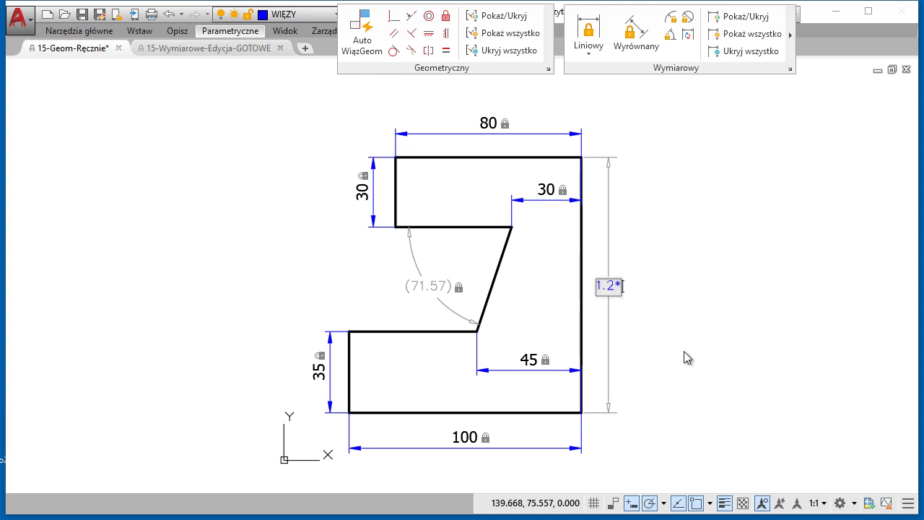
left_click(465, 439)
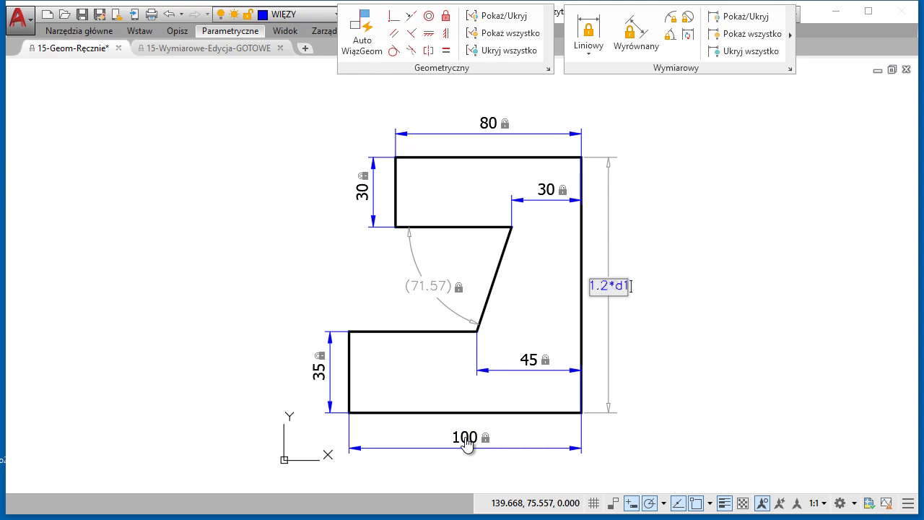
key("Return")
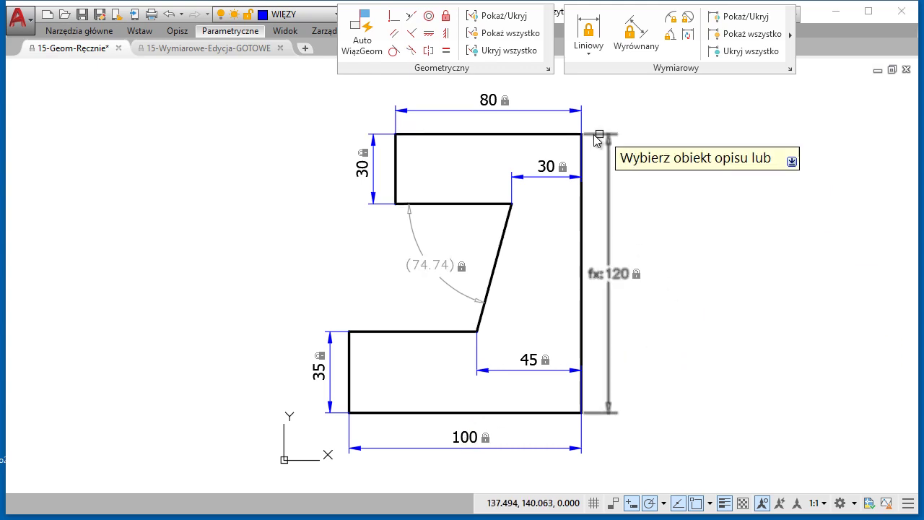
Set the top 80 width to .8*d1 and the upper-left 30 height to d1/3.
left_click(488, 107)
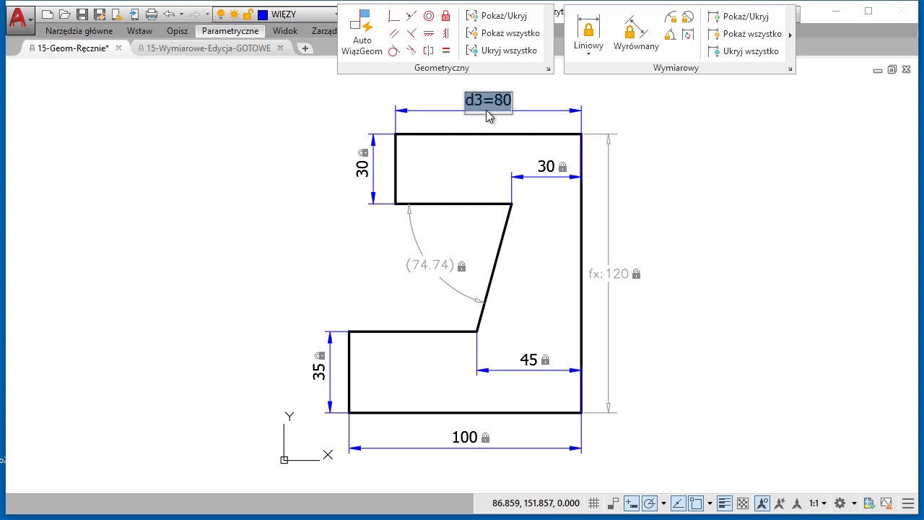
type(".8*d1")
key("Return")
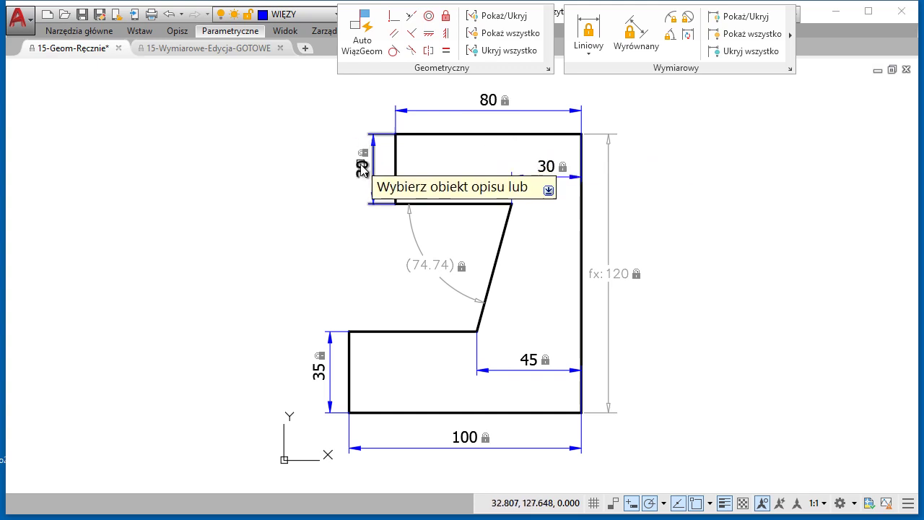
left_click(363, 170)
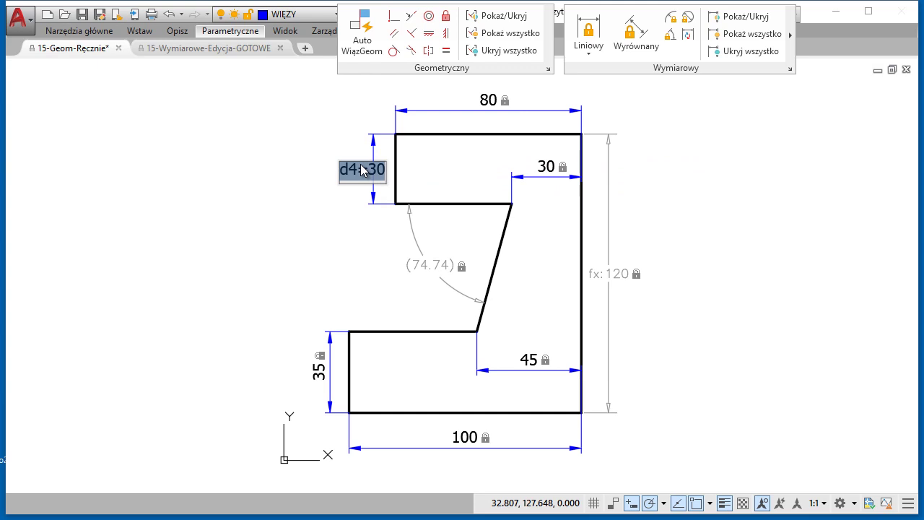
type("d1/3")
key("Return")
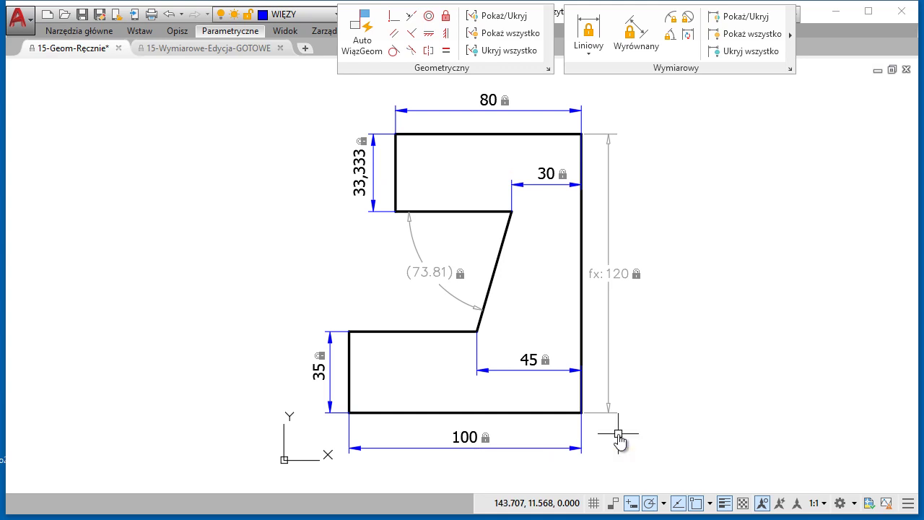
Set the dimension name format to Name and Expression, then go to the 15-Wymiarowe-Edycja-GOTOWE drawing.
left_click(791, 70)
left_click(153, 137)
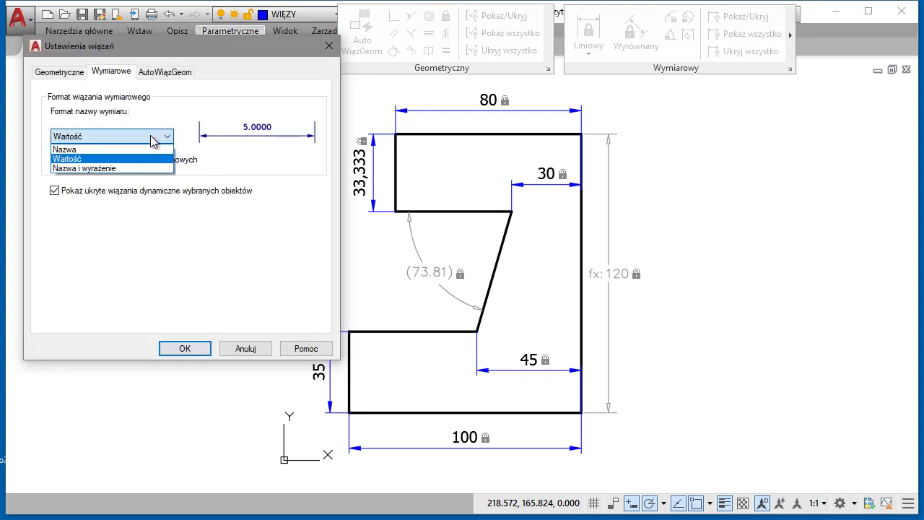
left_click(136, 171)
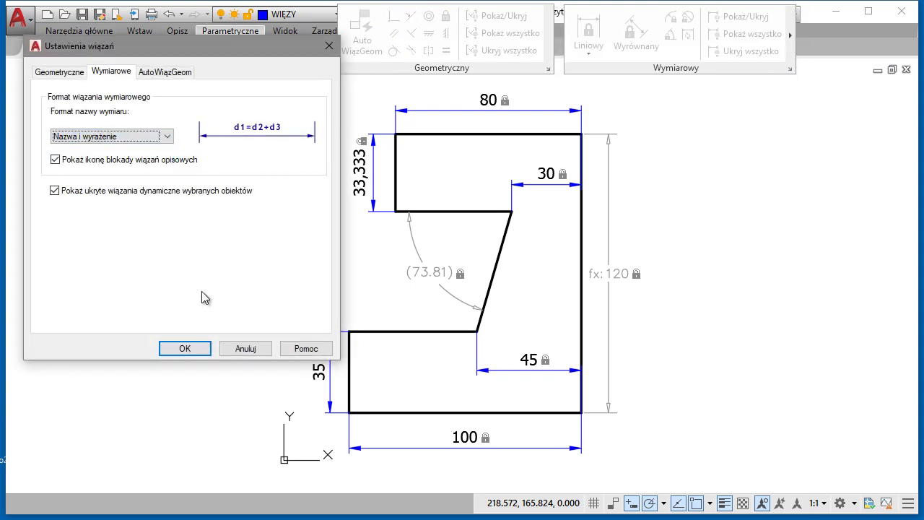
left_click(204, 348)
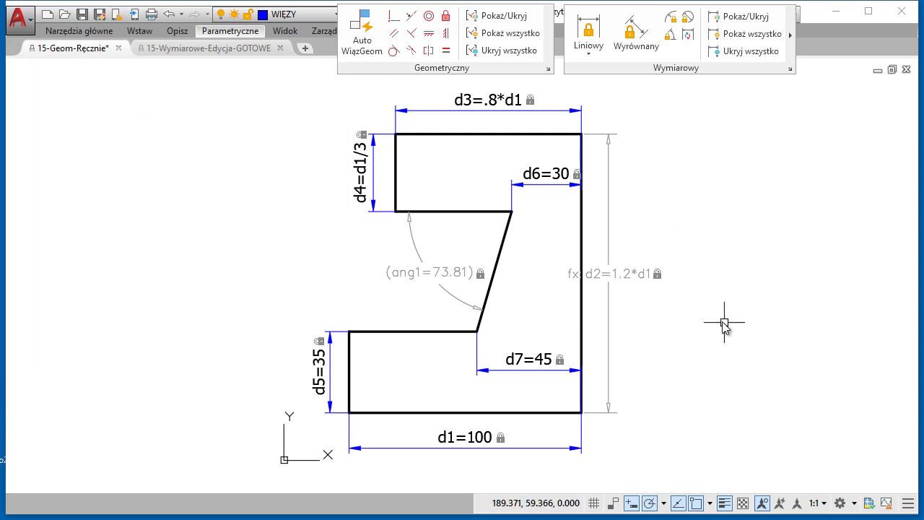
left_click(191, 48)
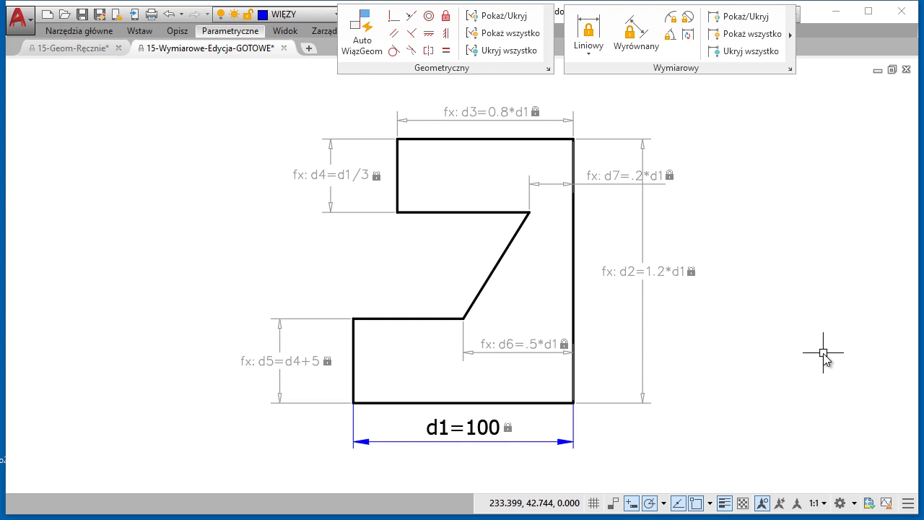
Hide all dimensional constraints in the 15-Wymiarowe-Edycja-GOTOWE drawing.
left_click(72, 49)
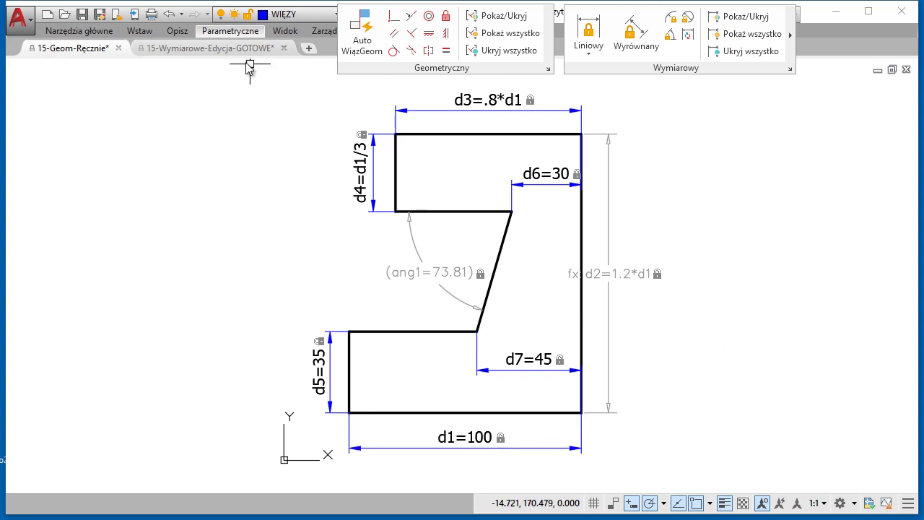
left_click(217, 48)
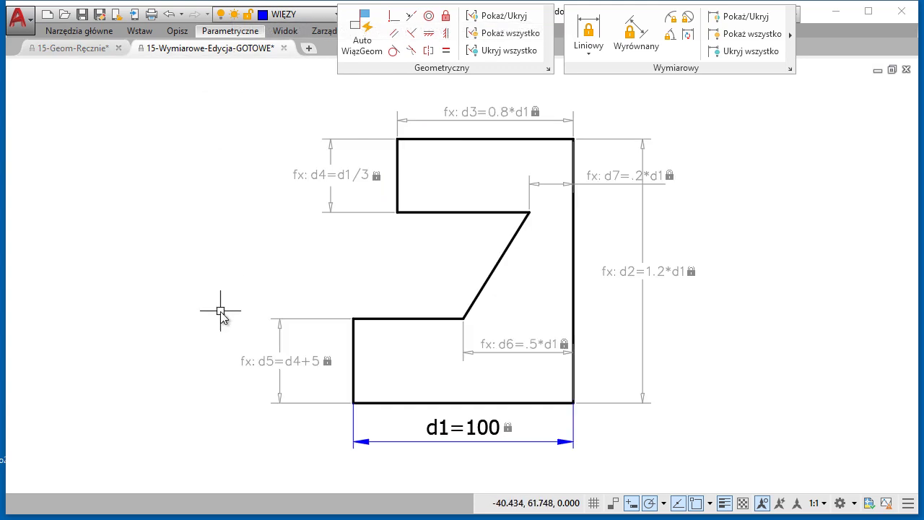
left_click(765, 57)
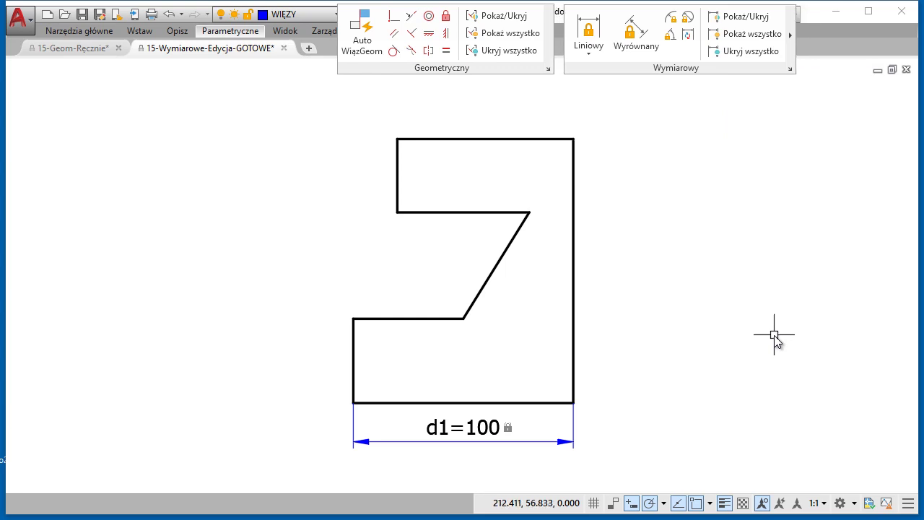
Change the d1 dimension from 100 to 80.
double_click(465, 428)
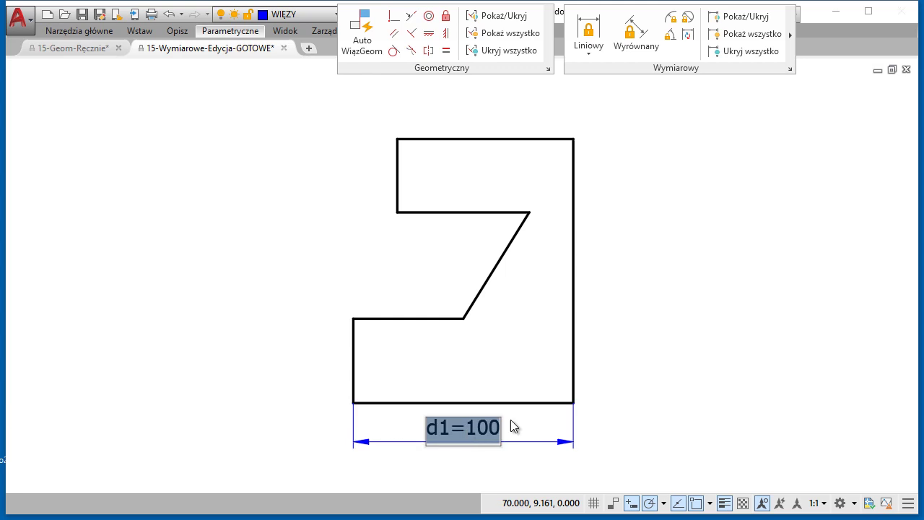
type("80")
key("Return")
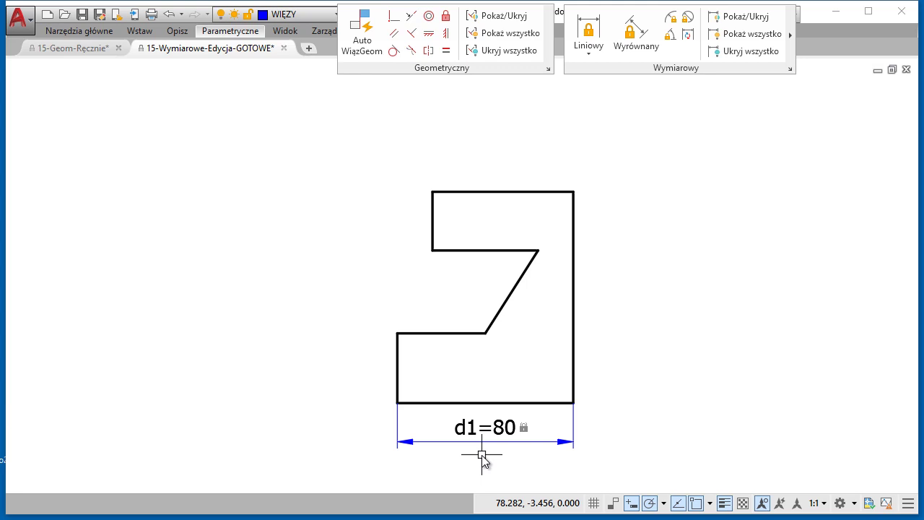
In the Parameters Manager, add a user parameter L with value 90.
left_click(232, 34)
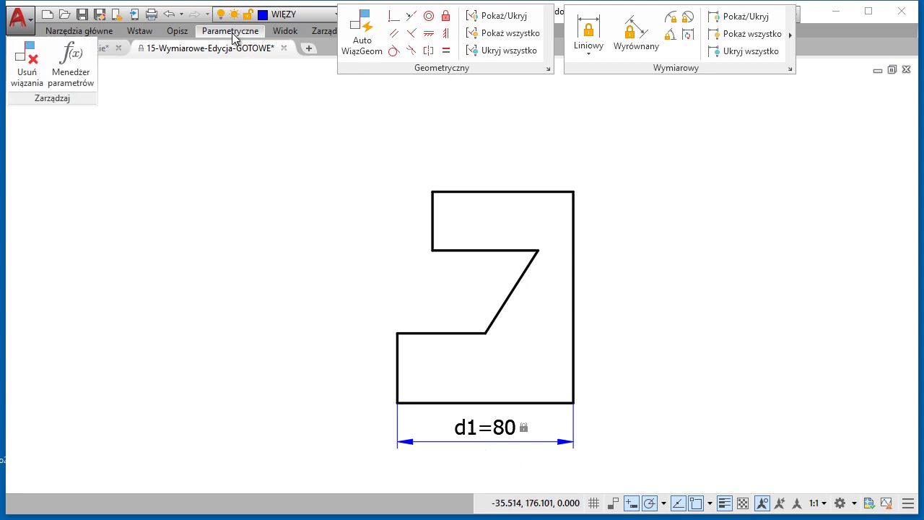
left_click(76, 75)
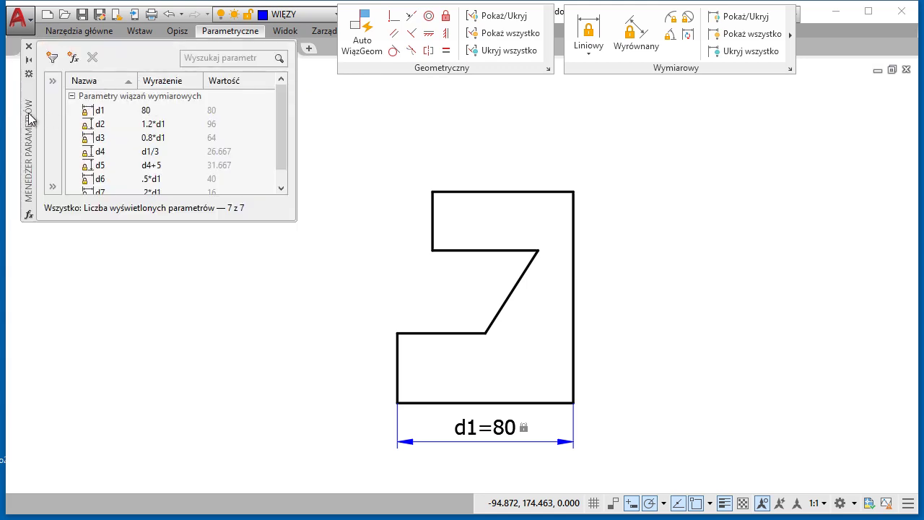
left_click_drag(29, 119, 17, 152)
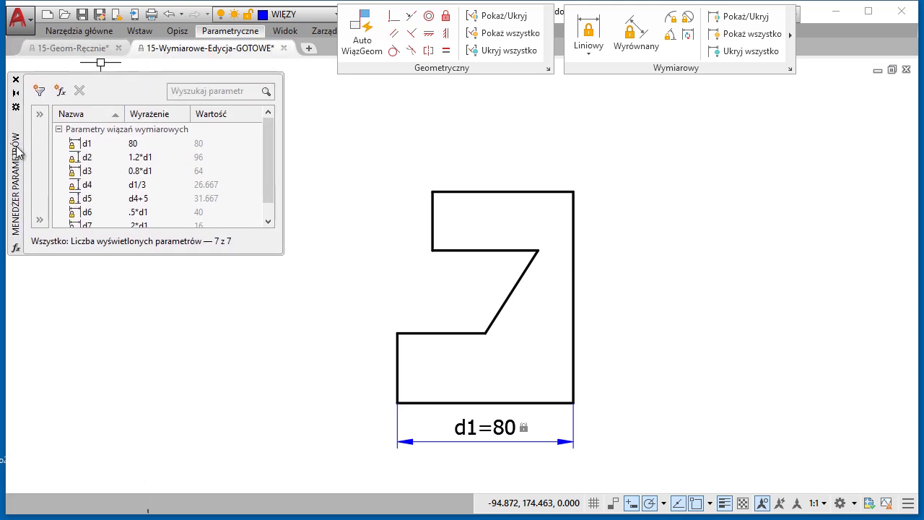
left_click(58, 129)
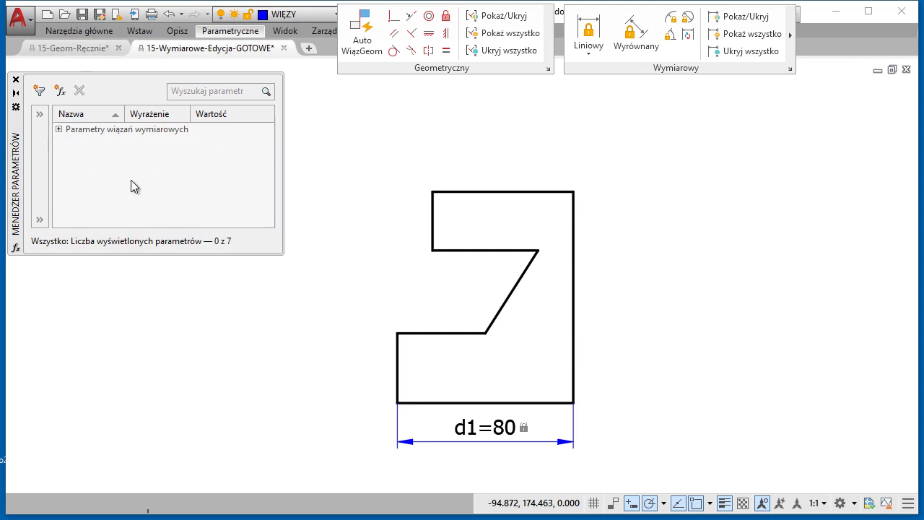
left_click(61, 91)
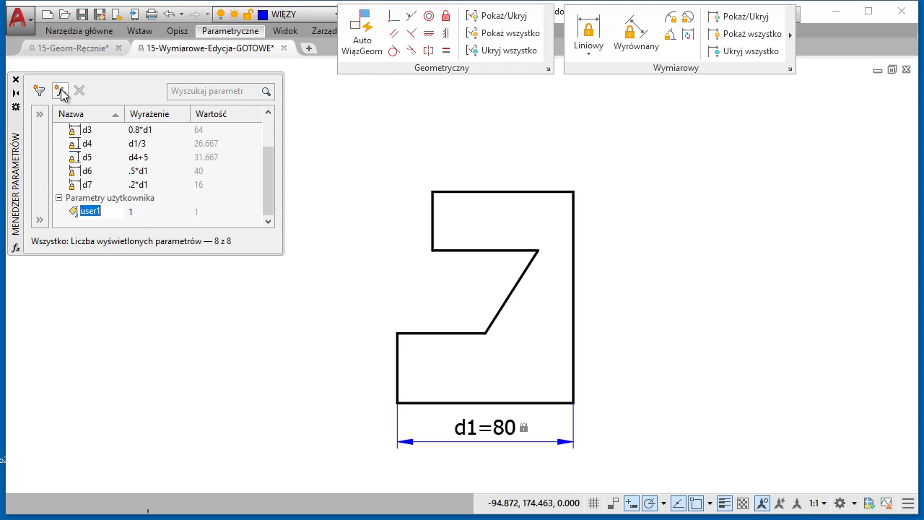
type("L")
key("Tab")
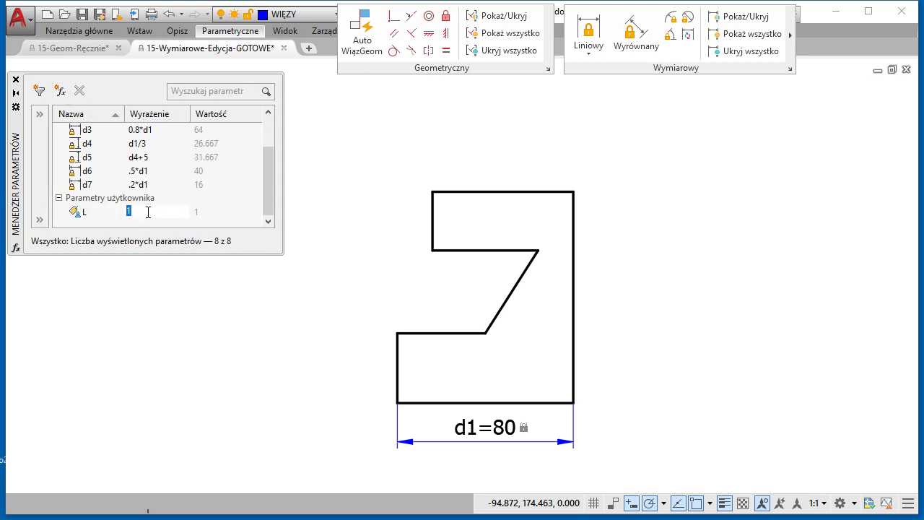
type("90")
key("Return")
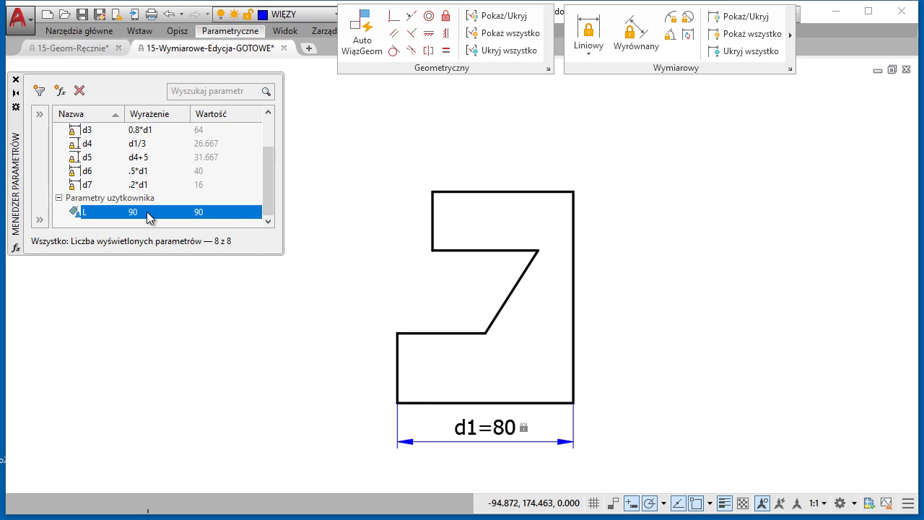
Set d1's expression to L so the profile follows it.
scroll(145, 213, "up", 1)
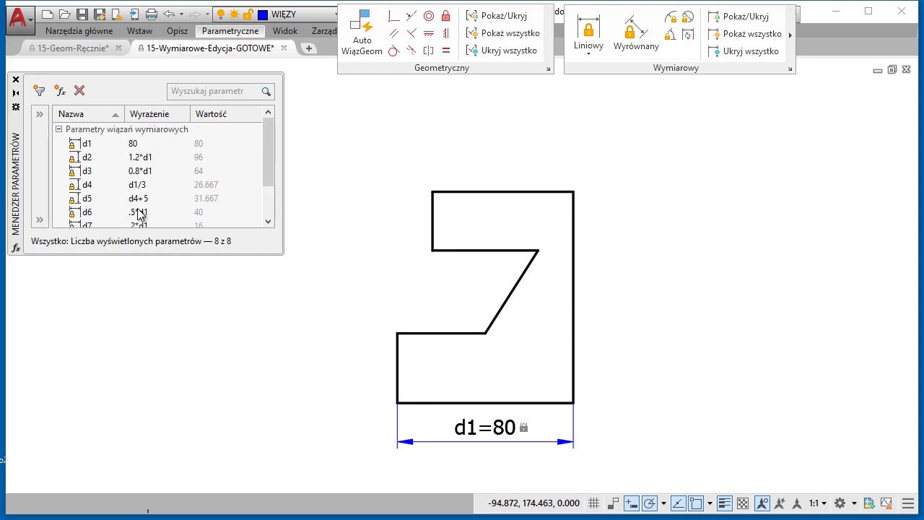
left_click(82, 148)
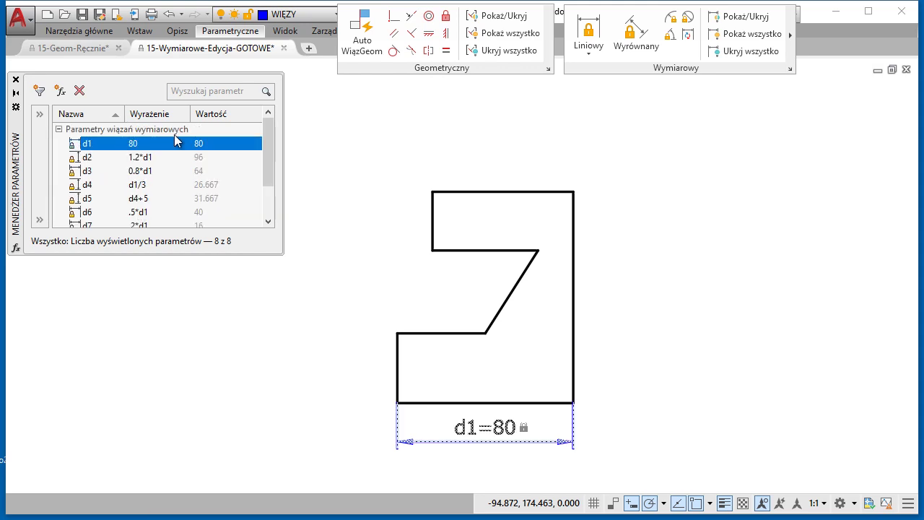
double_click(142, 144)
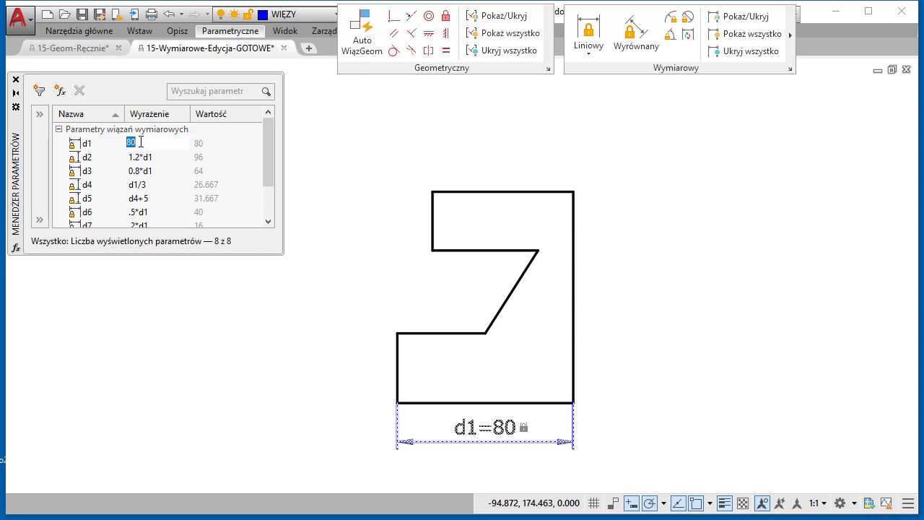
type("L")
key("Return")
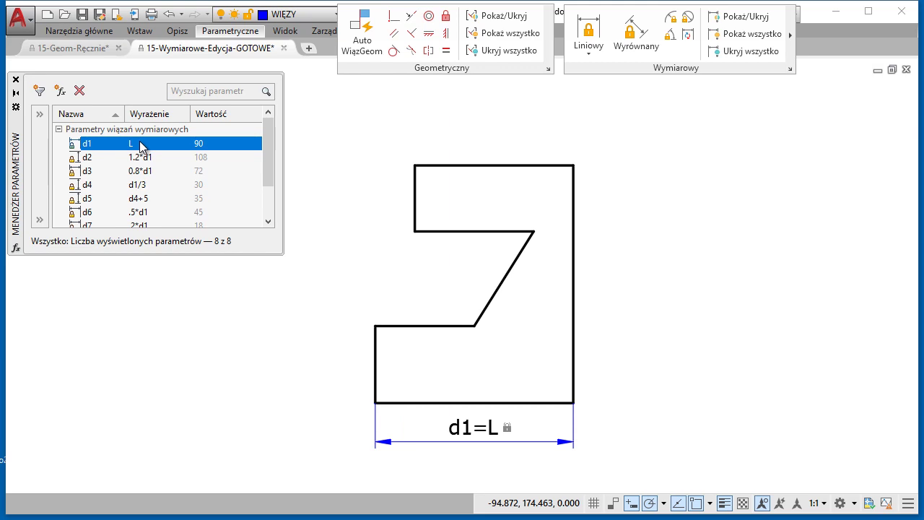
left_click(59, 130)
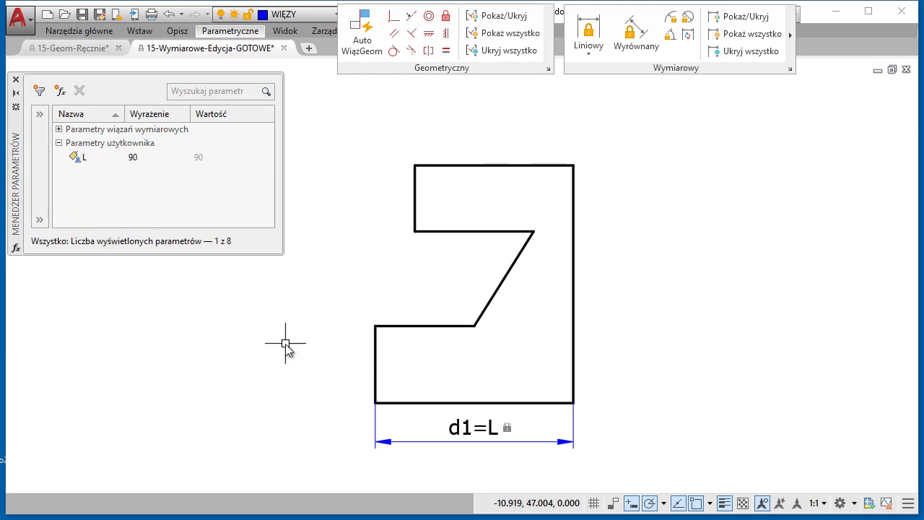
Change user parameter L's expression to 120.
left_click(59, 129)
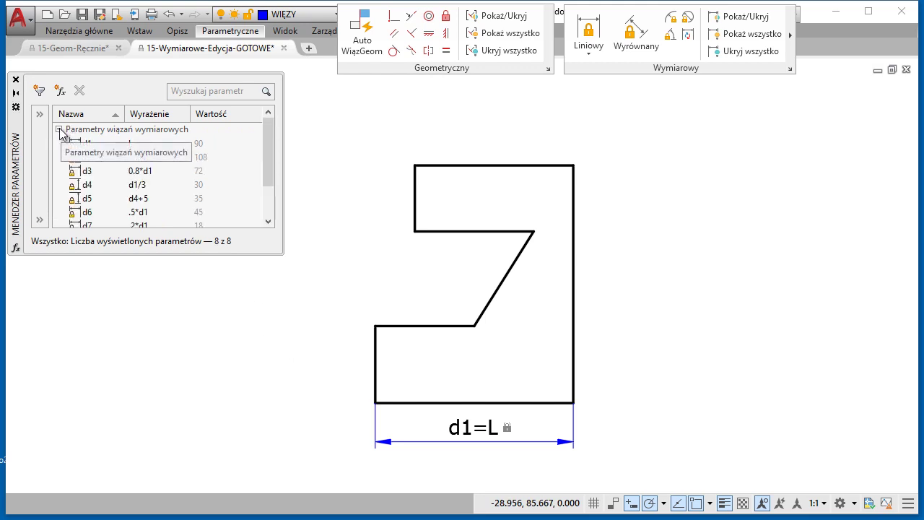
left_click(59, 130)
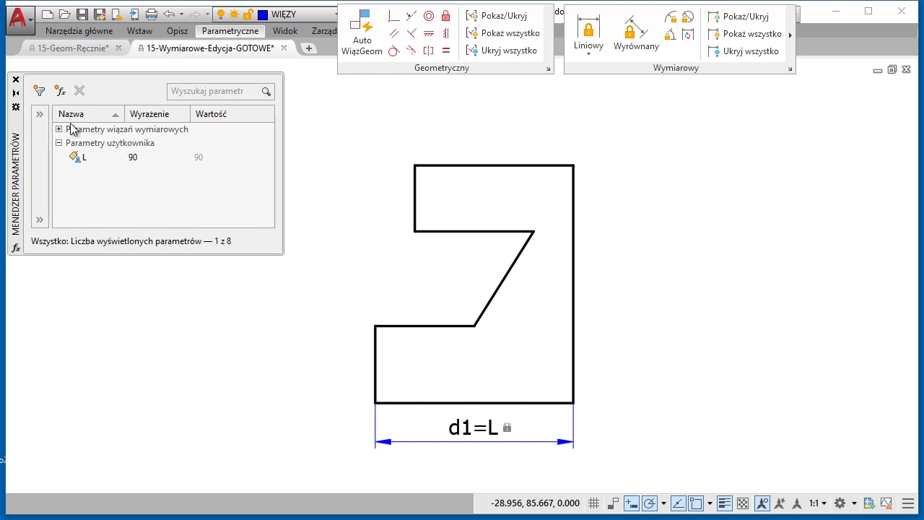
left_click(133, 161)
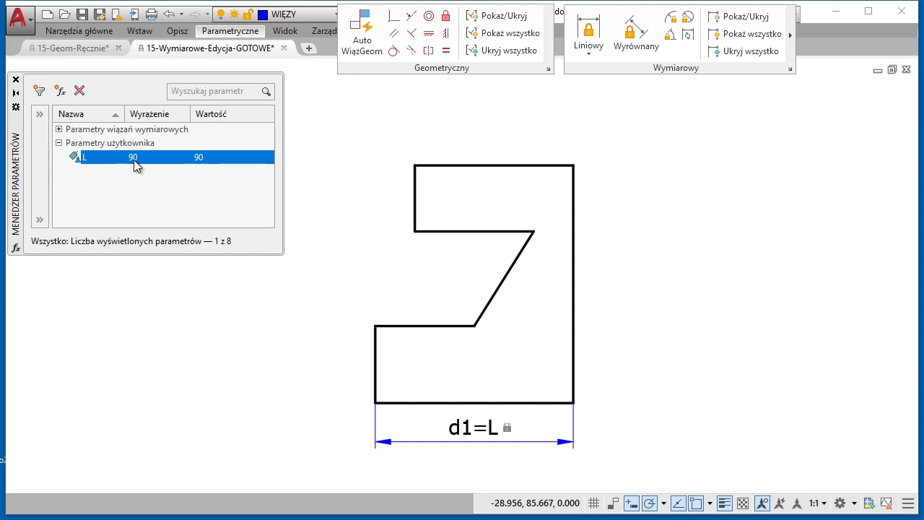
left_click(134, 159)
type("120")
key("Return")
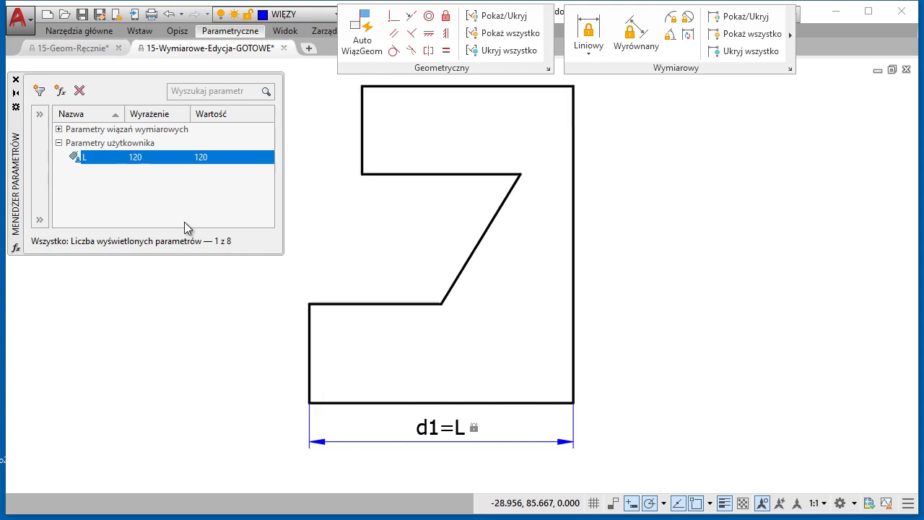
Change L to 100 and close the Parameters Manager.
left_click(137, 156)
type("100")
key("Return")
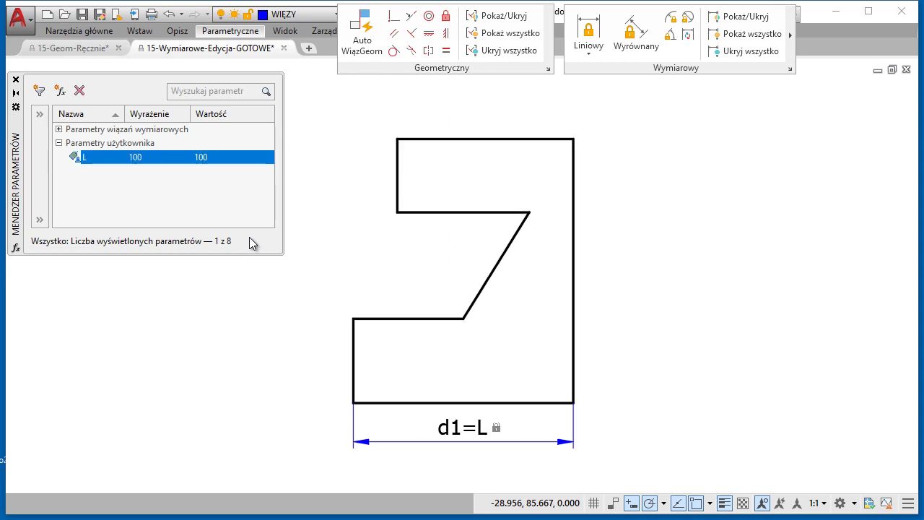
left_click(16, 80)
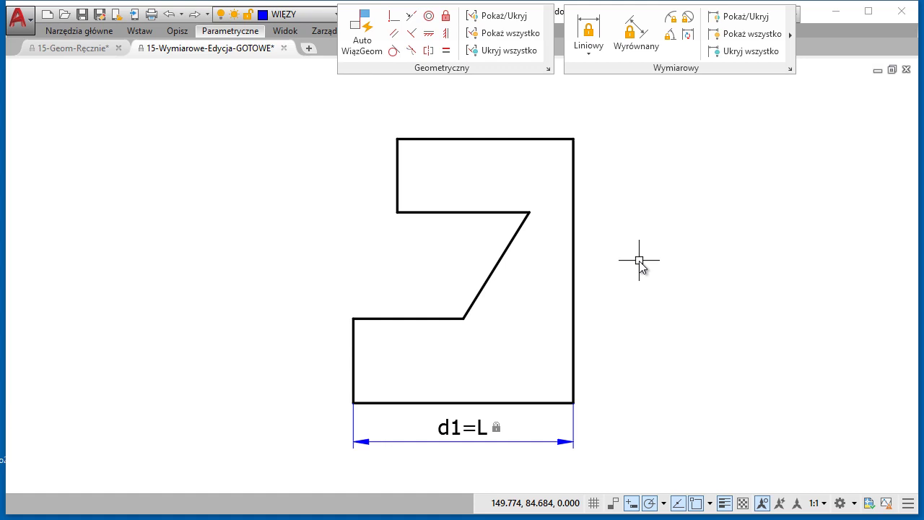
Delete the entire profile with its constraints and make layer 0 current.
key("ctrl+a")
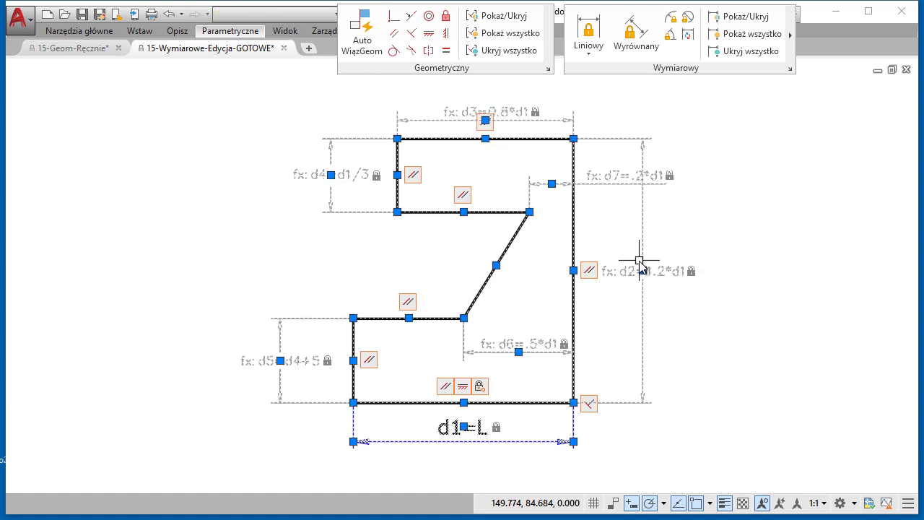
key("Delete")
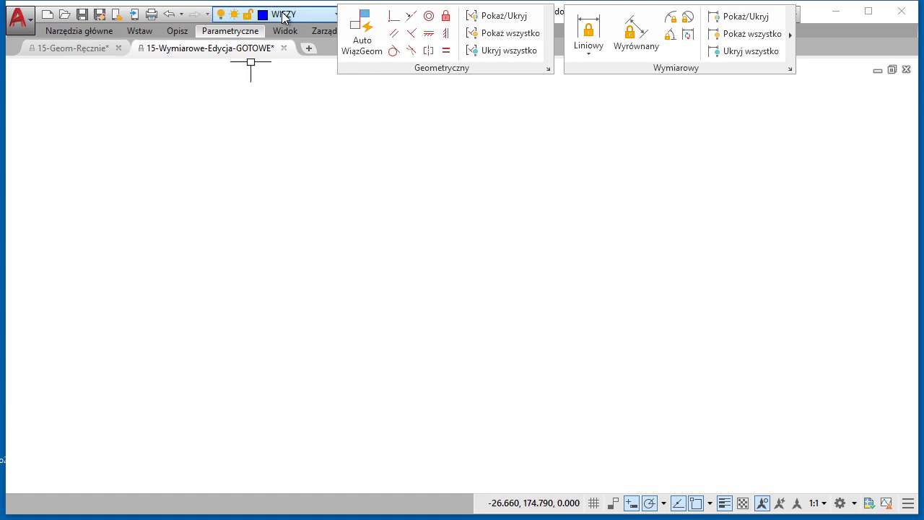
left_click(283, 18)
left_click(283, 33)
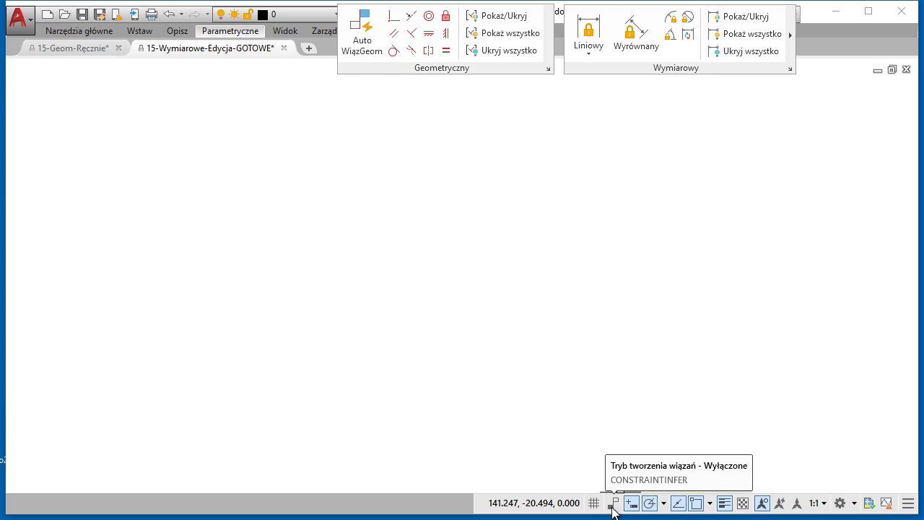
Turn on Infer Constraints on the status bar.
left_click(613, 504)
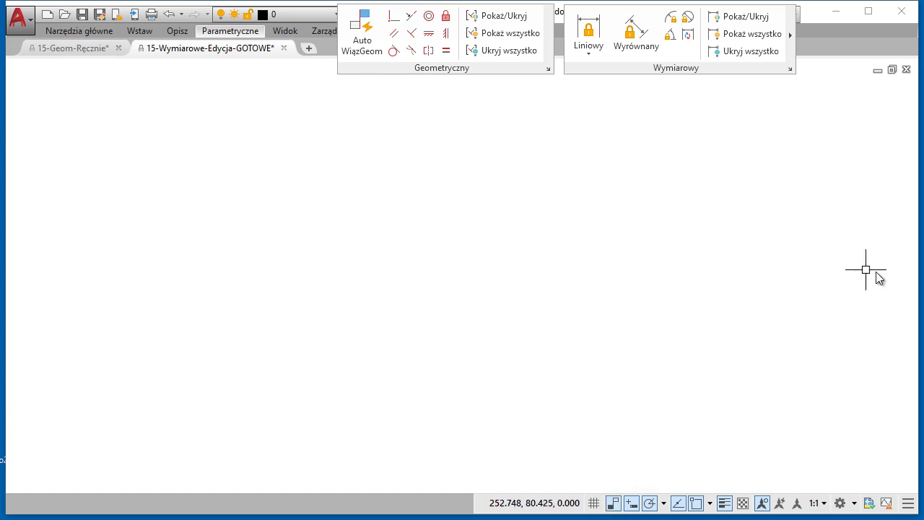
left_click(908, 504)
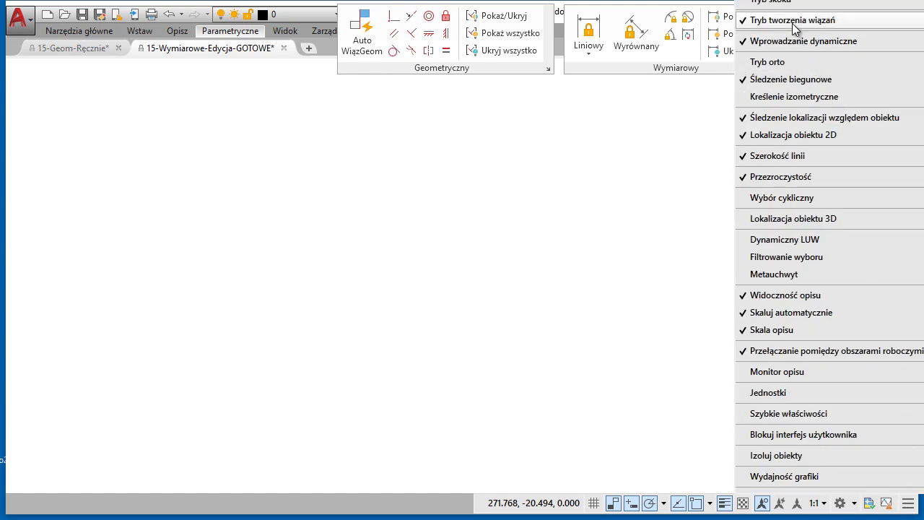
left_click(908, 504)
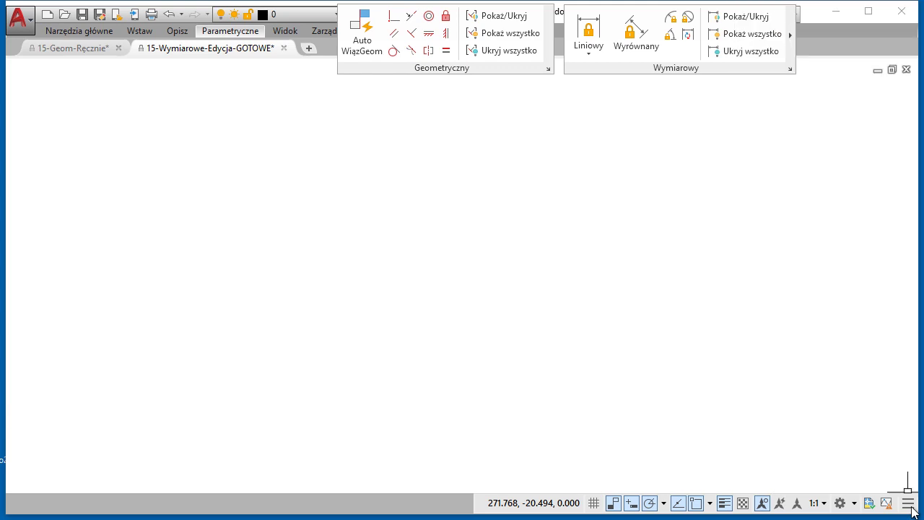
key("Return")
Draw a 160 bottom edge and eight 20-unit edges forming the chamfered right-side notch.
left_click(196, 351)
type("160")
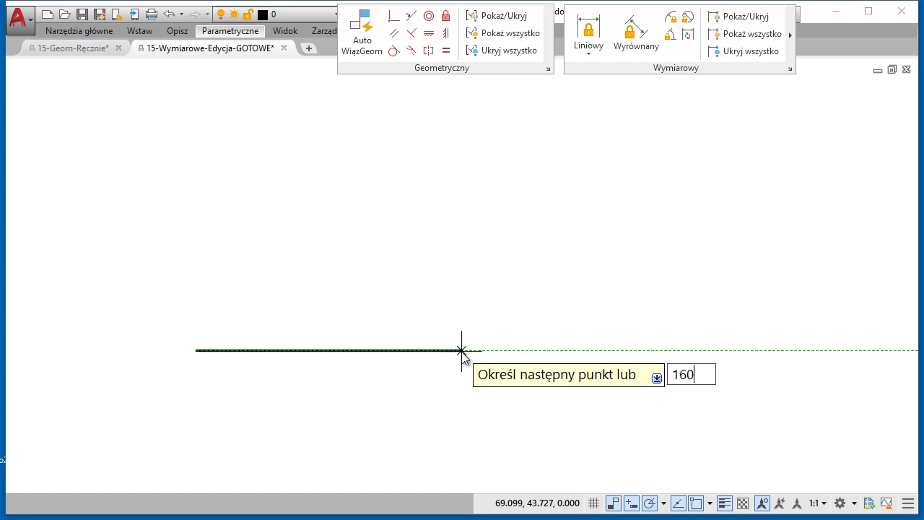
key("Return")
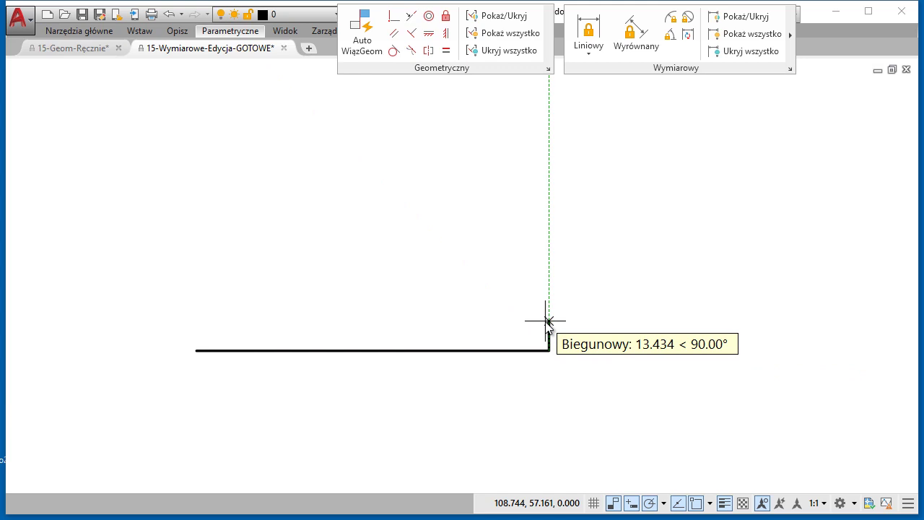
type("20")
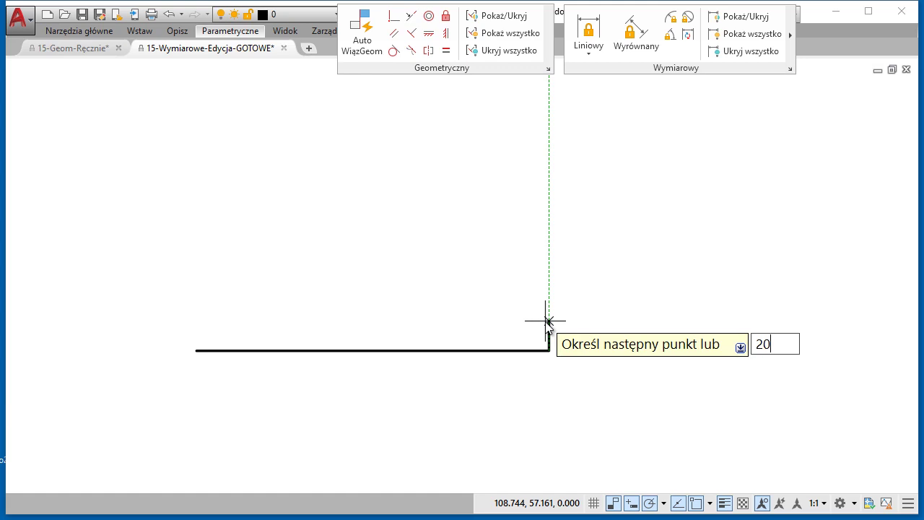
key("Return")
type("20")
key("Return")
type("20")
key("Return")
type("20")
key("Return")
type("20")
key("Return")
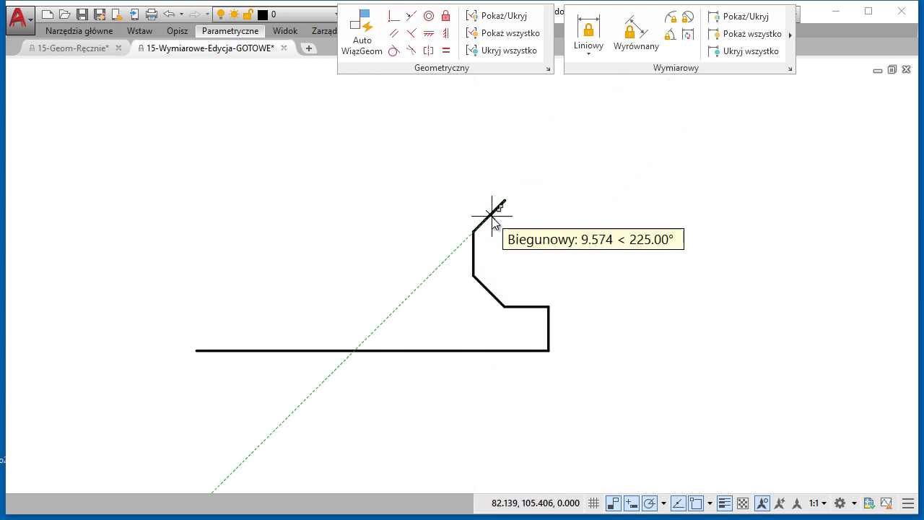
type("20")
key("Return")
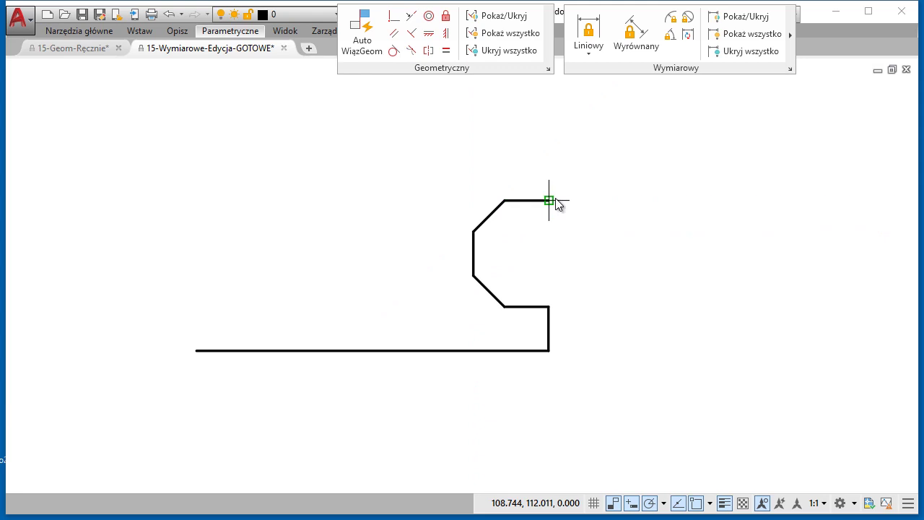
type("20")
key("Return")
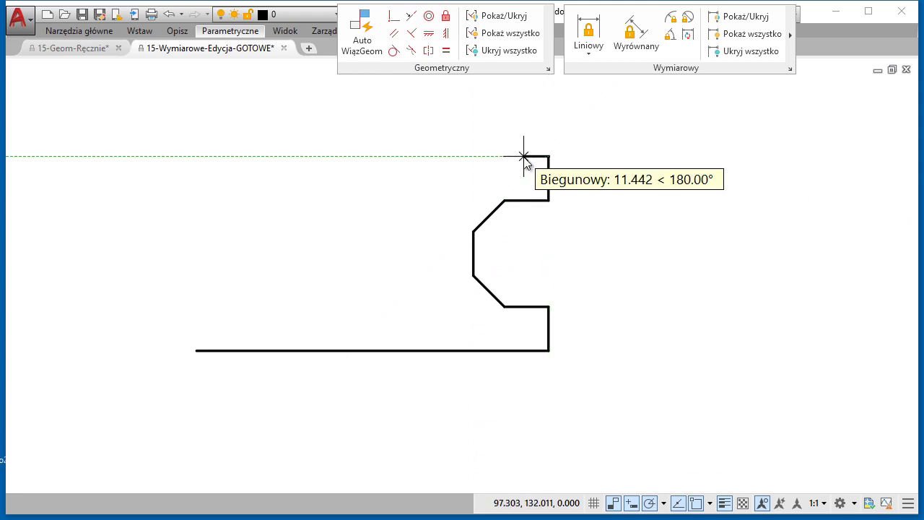
Replace a mistaken 170 top edge with a 160 one and close the outline with Z.
type("170")
key("Return")
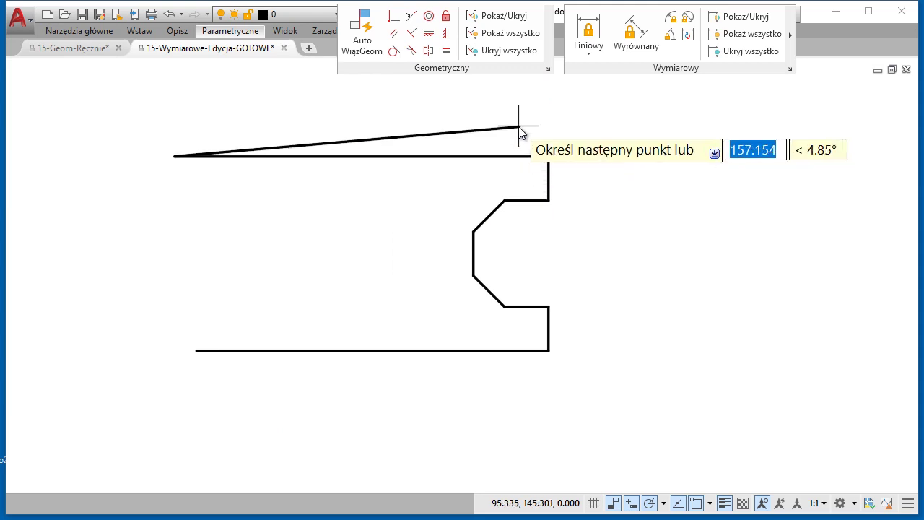
type("c")
key("Return")
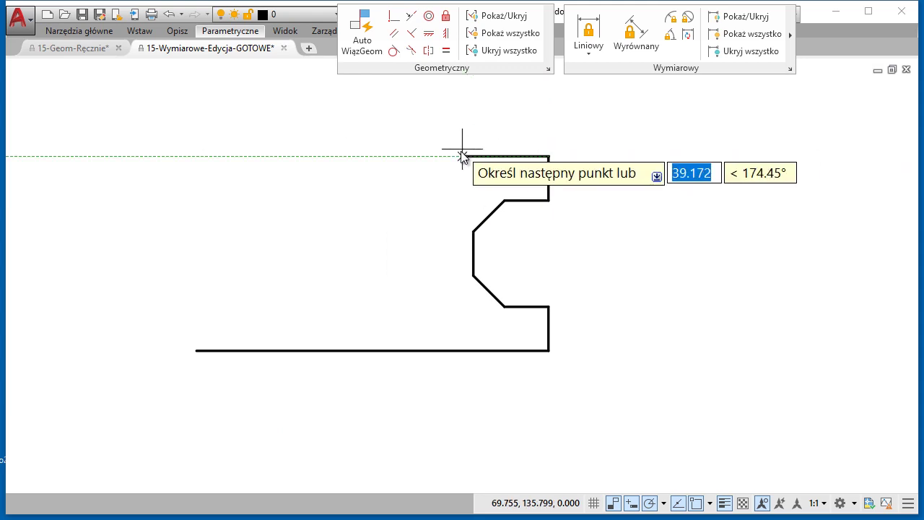
type("160")
key("Return")
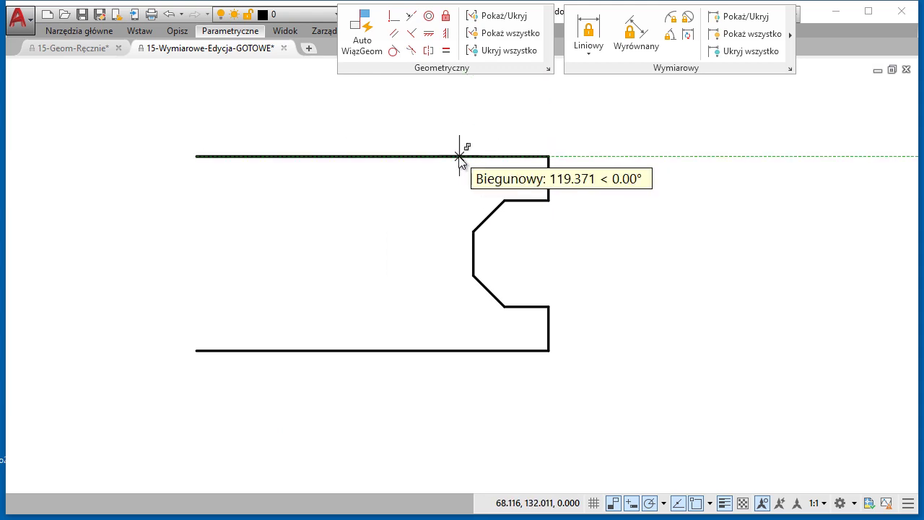
type("z")
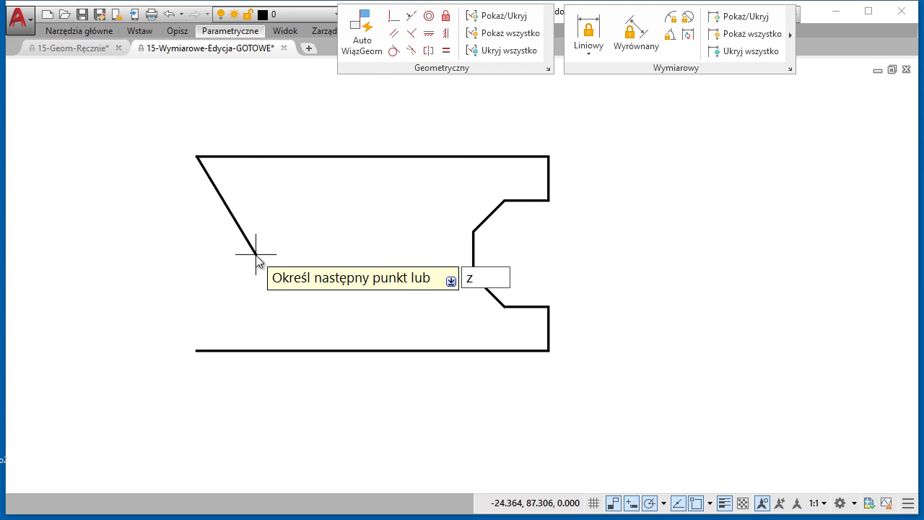
key("Return")
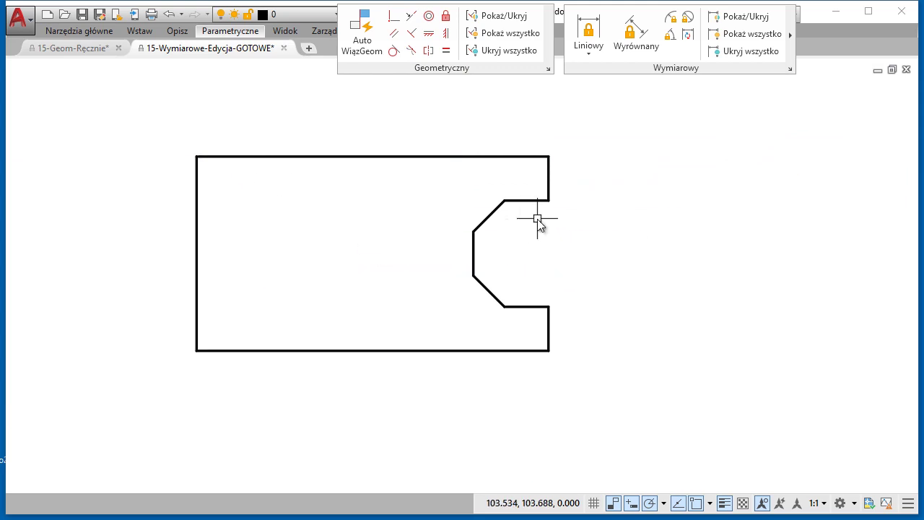
Review the inferred constraints with Show All/Hide All and fix the bottom-left corner.
left_click(504, 34)
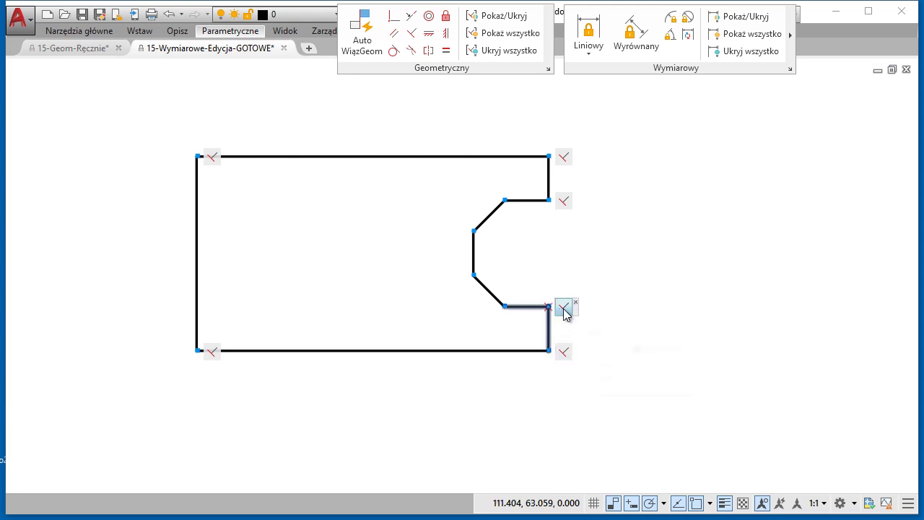
left_click(503, 50)
left_click(431, 34)
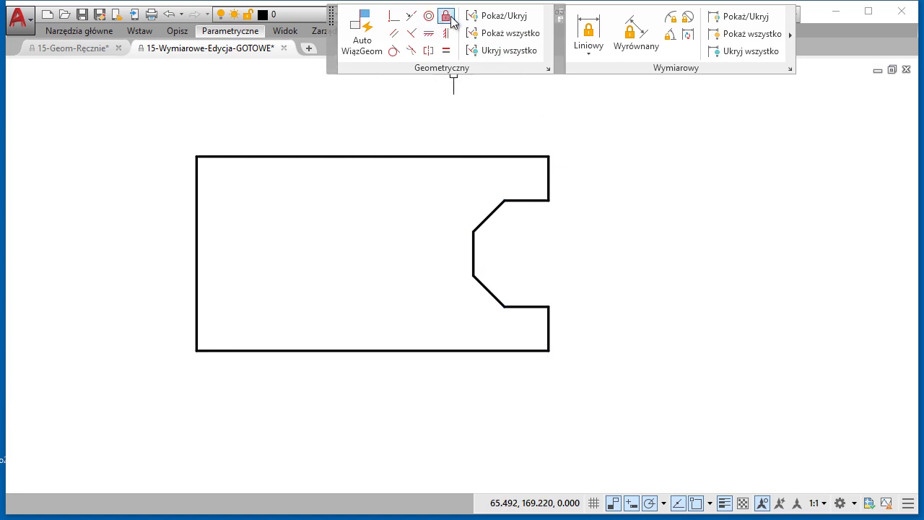
left_click(208, 353)
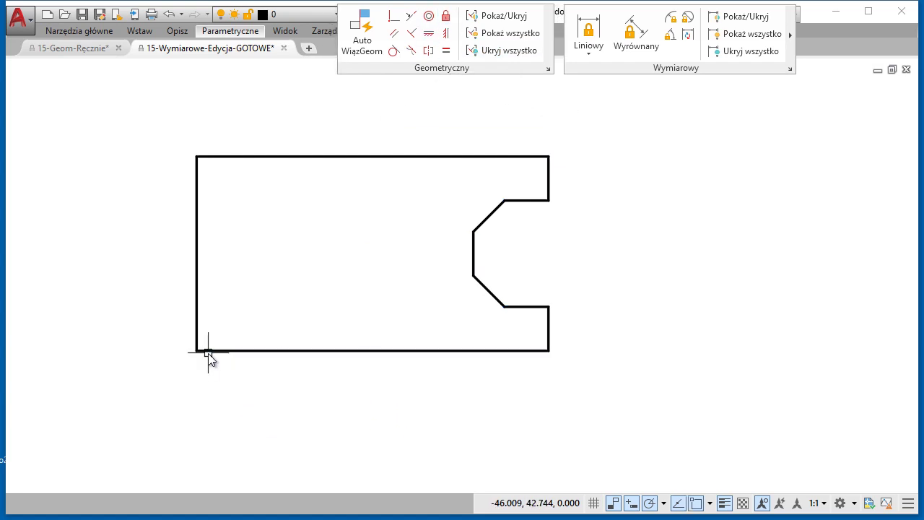
Try a grip stretch on the lower right edge, then cancel it.
left_click(549, 333)
left_click(549, 307)
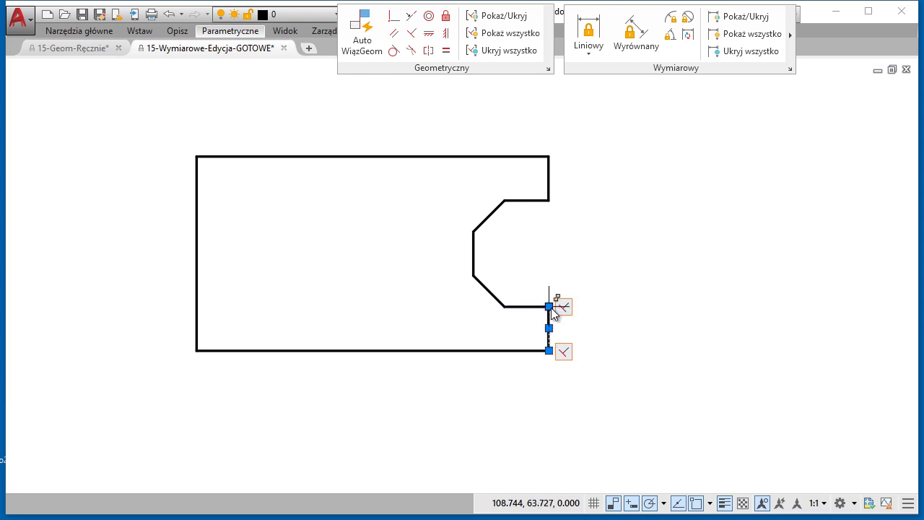
key("Escape")
key("Escape")
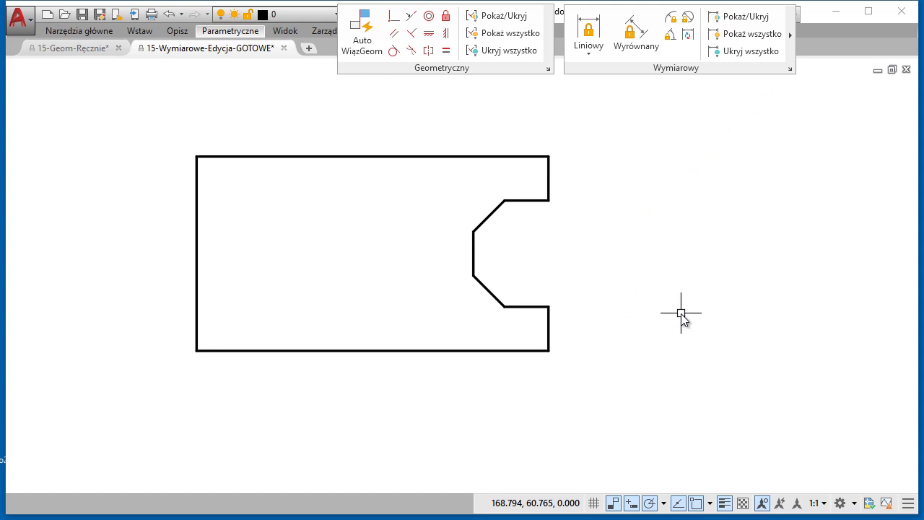